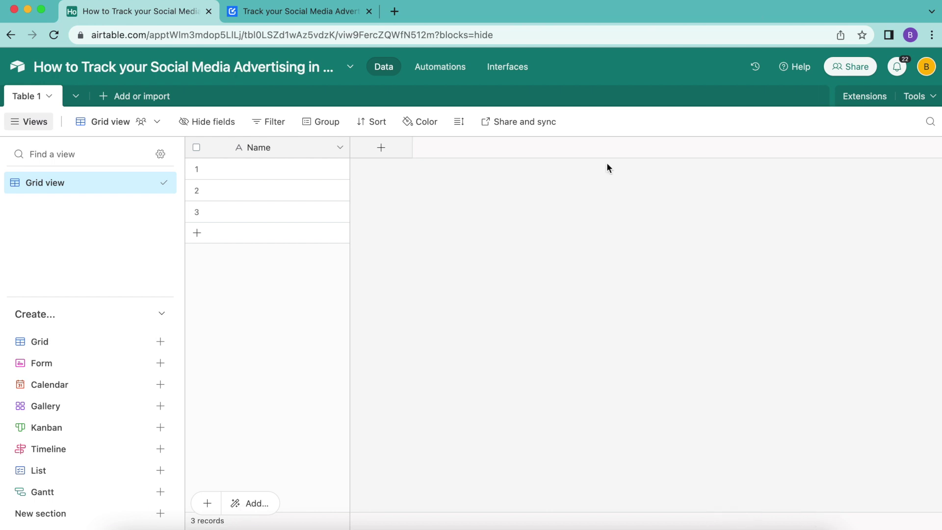
Step: Find Data Fetcher by searching 'data fetch' in the extensions marketplace and install it in the base
click(294, 11)
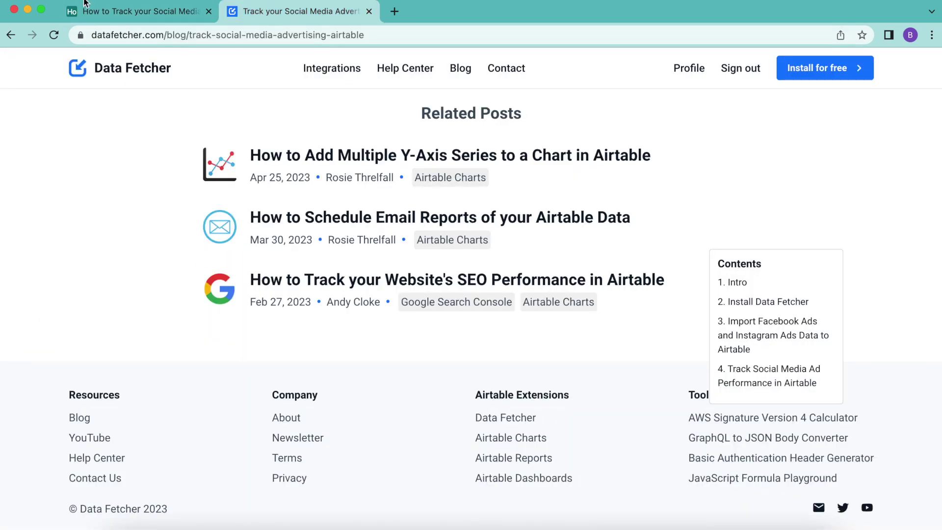
click(111, 11)
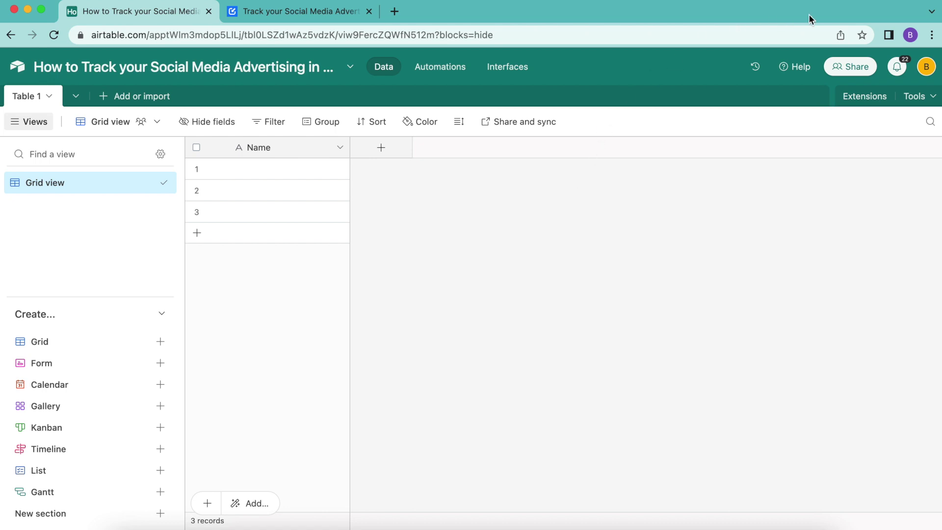
click(865, 96)
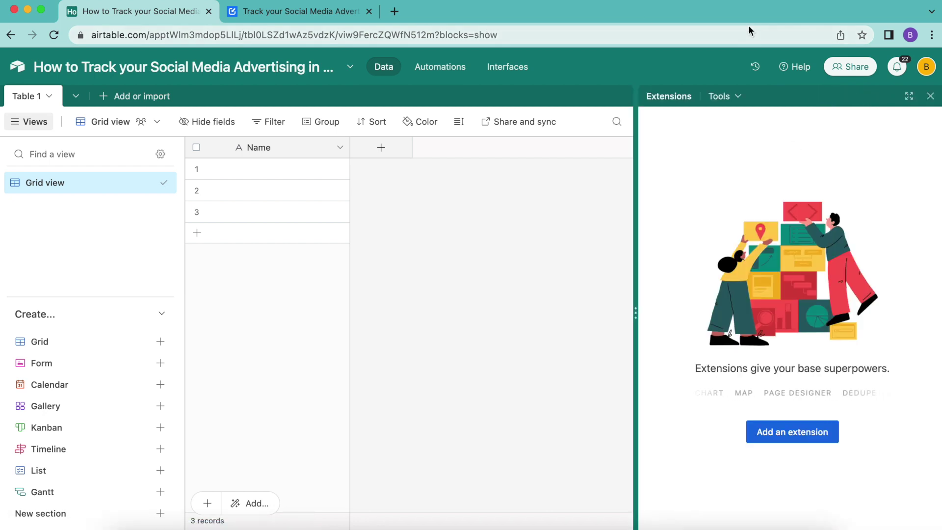
click(802, 438)
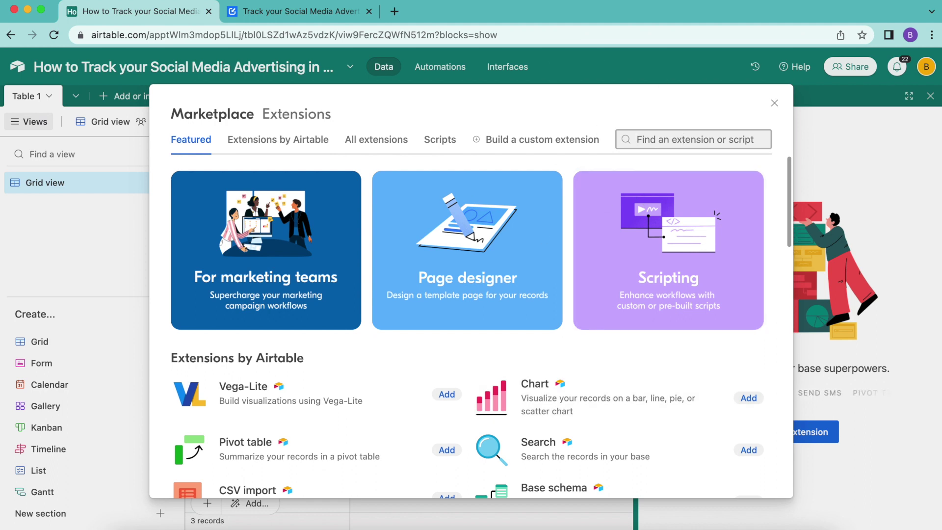
text(data fetch)
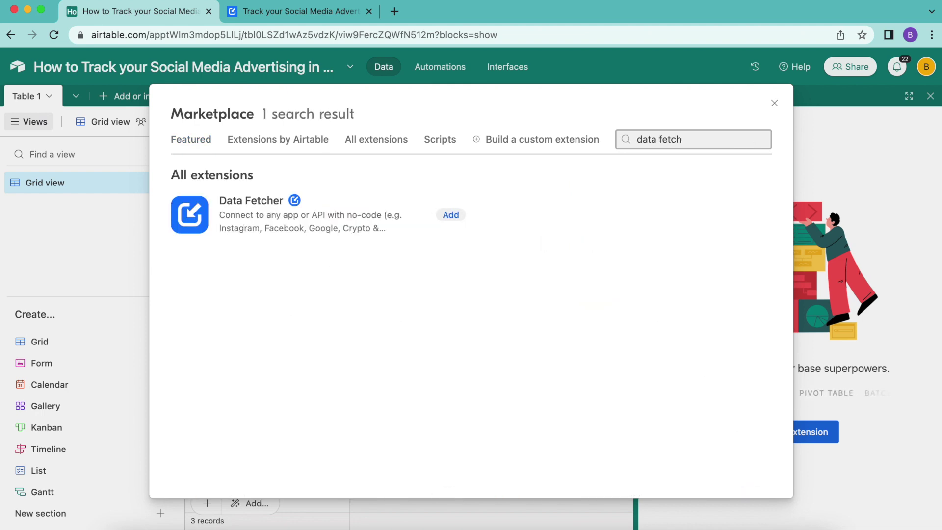
click(451, 216)
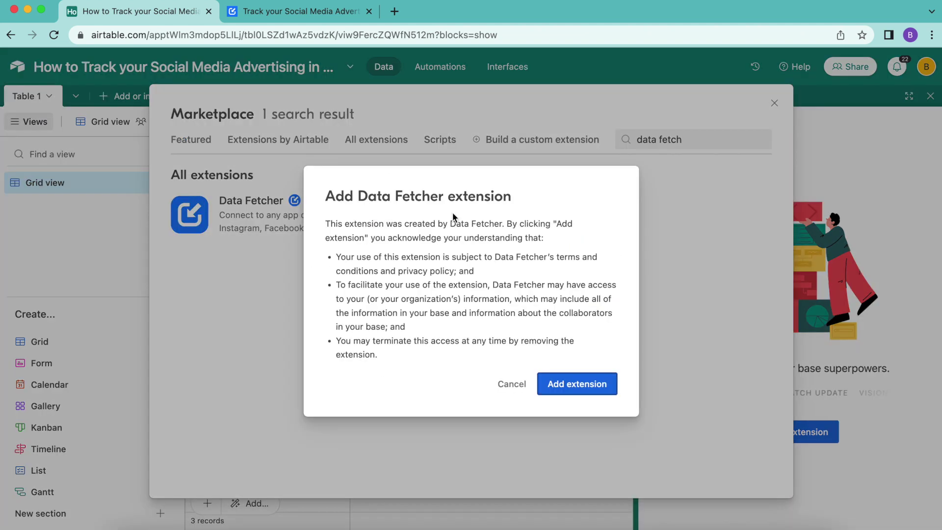
click(582, 379)
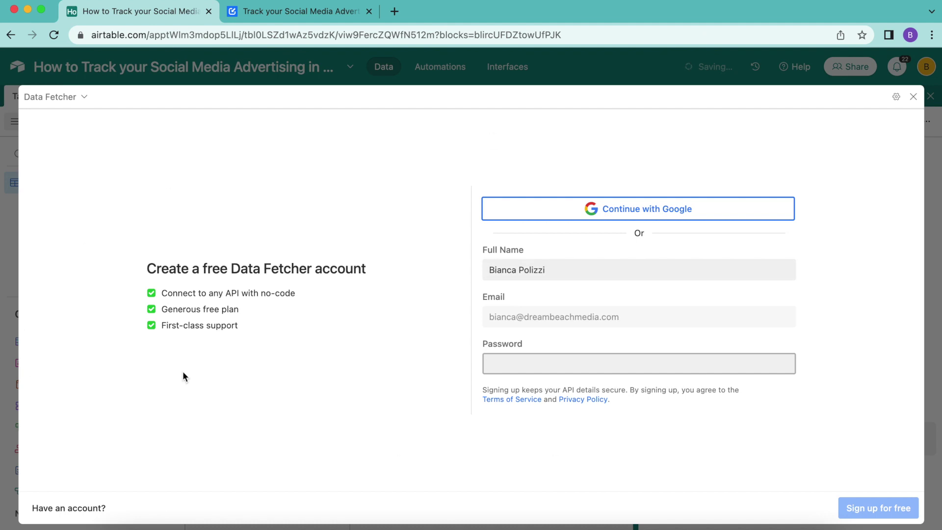
Step: Sign in with Google, create the first request with Facebook Ads, and authorize a new Facebook Ads connection
click(656, 217)
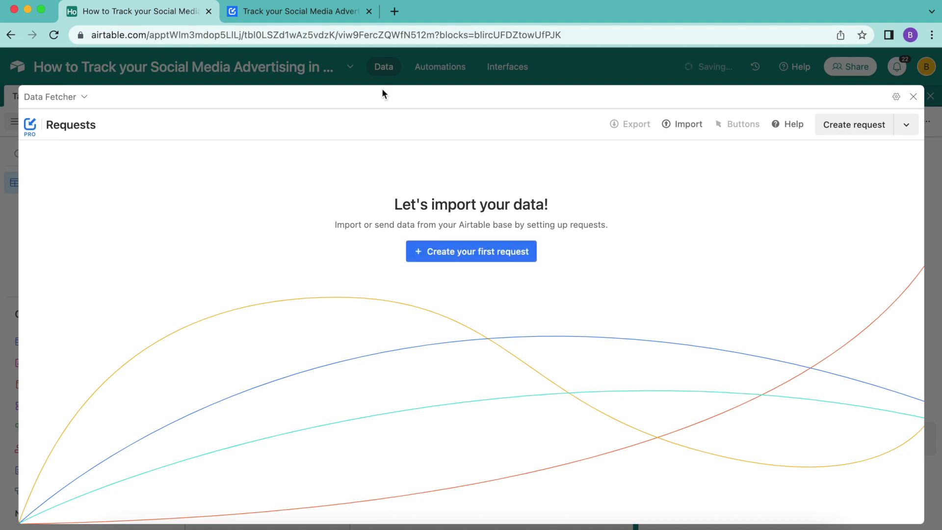
click(428, 258)
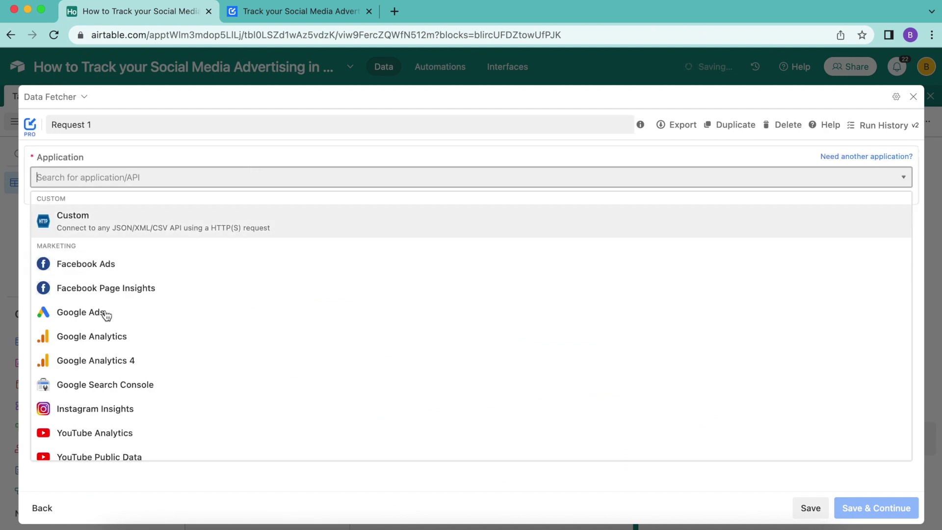
click(96, 264)
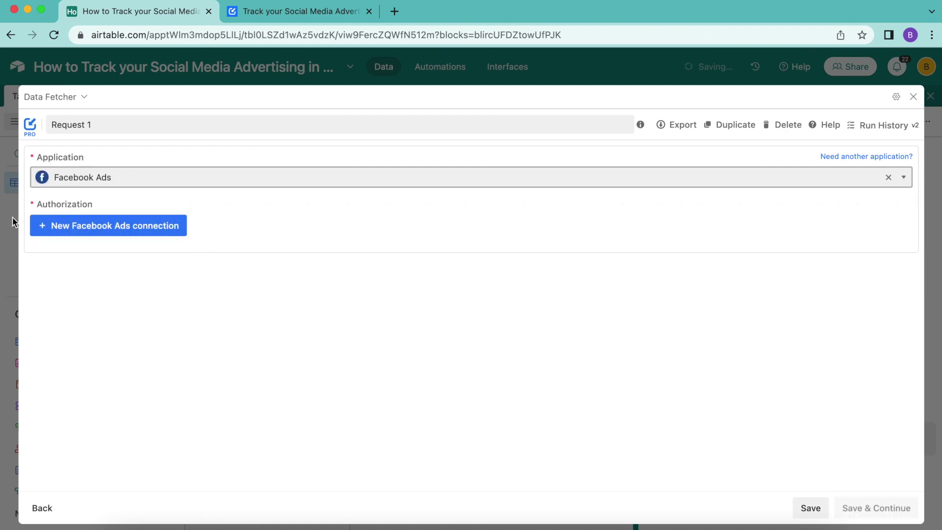
click(83, 224)
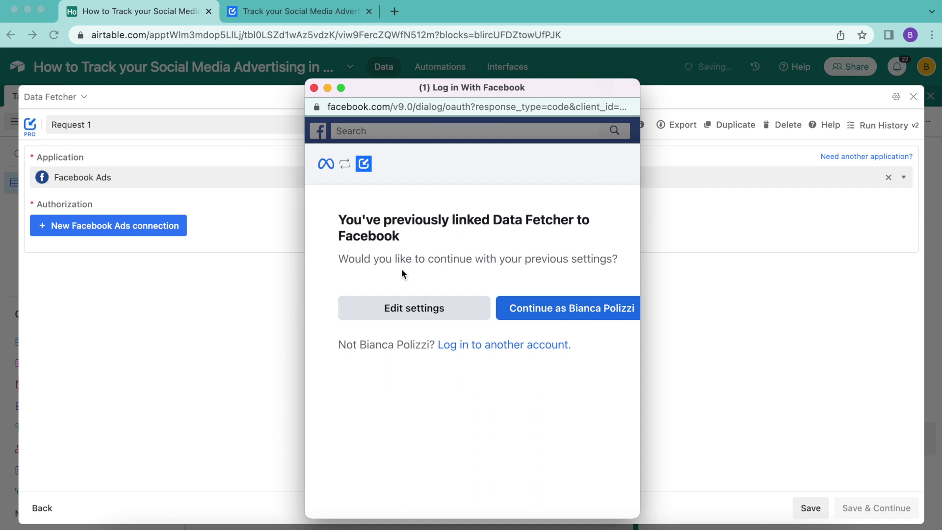
click(562, 320)
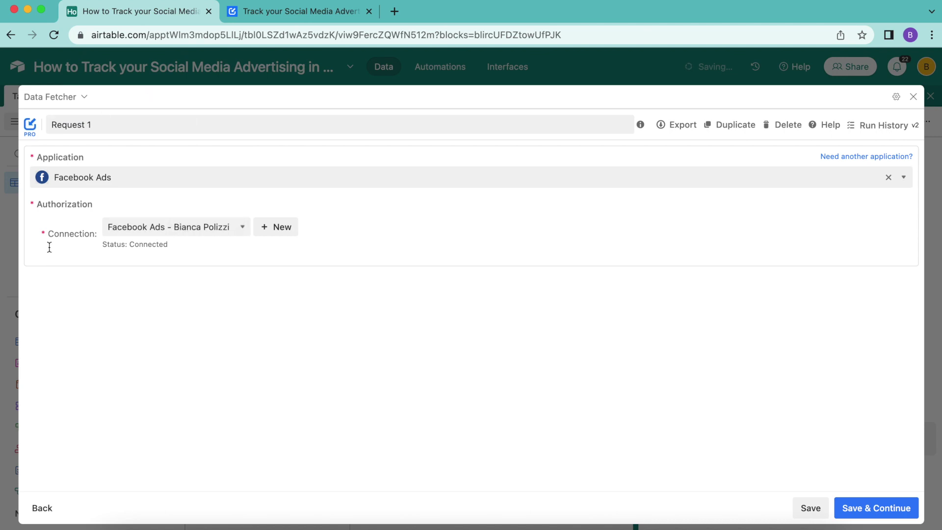
Step: Rename the request to 'Fetch Ads Metrics' and save it
drag(97, 122, 48, 119)
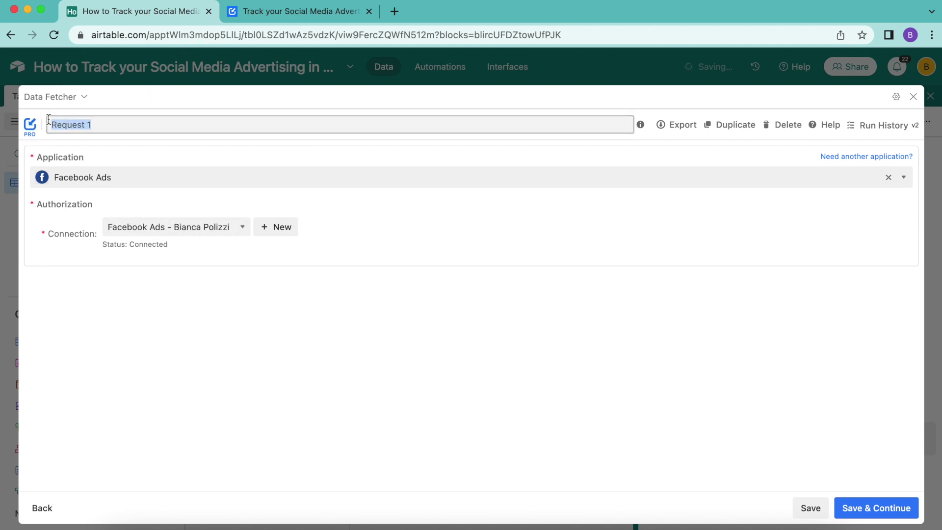
text(Fetch Ads Metrics)
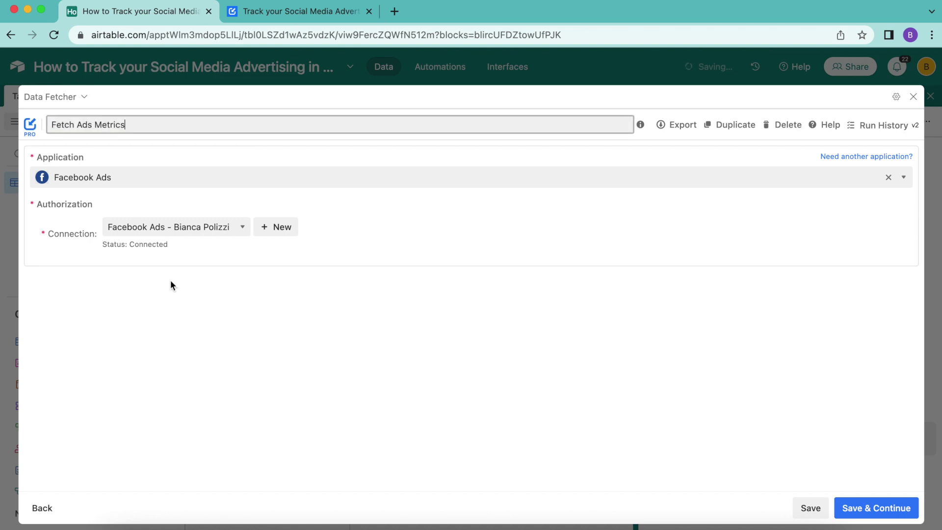
click(881, 508)
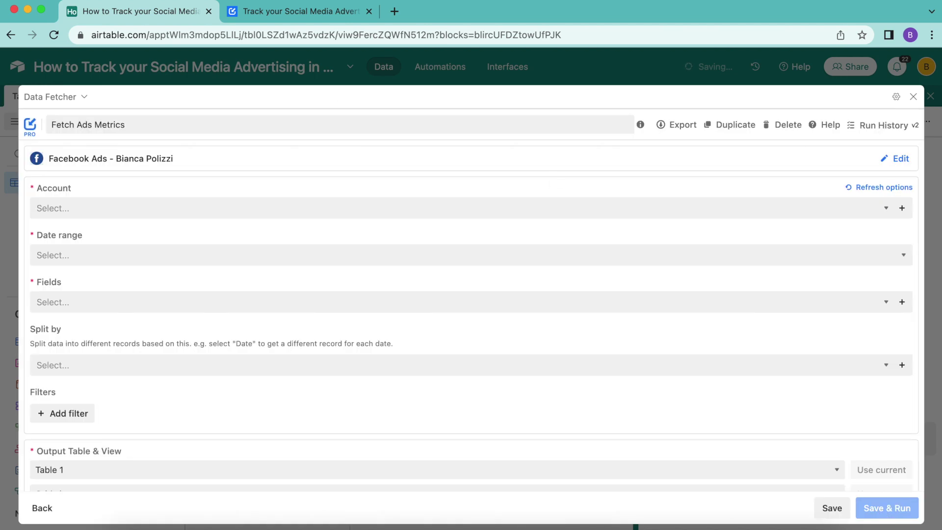
Step: Query Data Fetcher Ad Account over the last 7 days for Impressions, Clicks and CPC
click(192, 204)
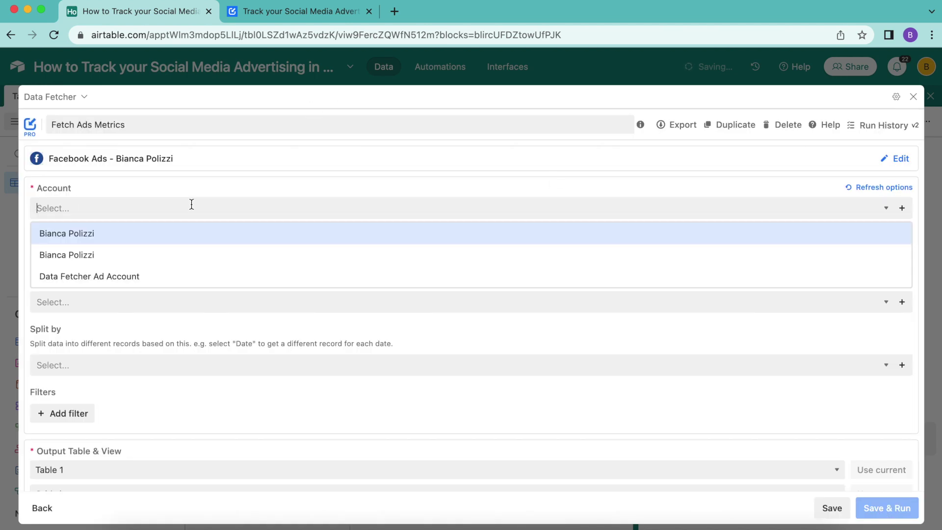
click(170, 281)
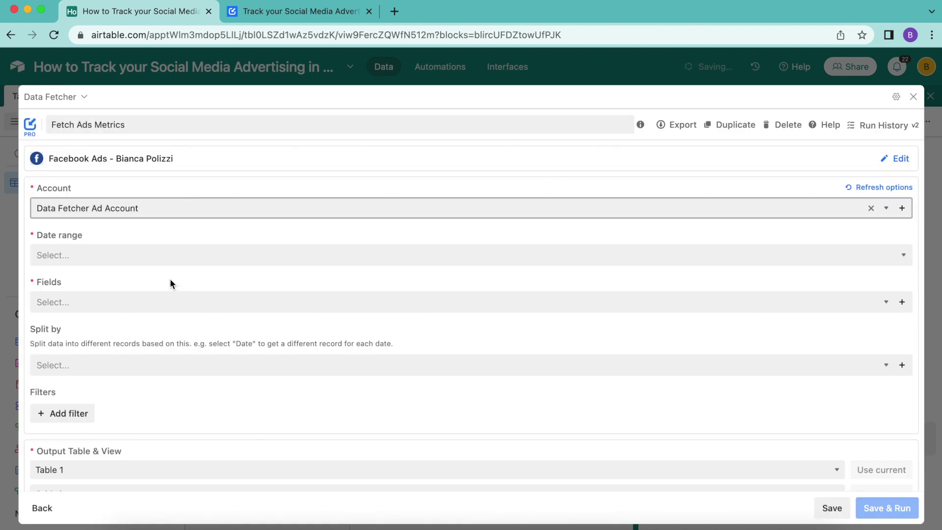
click(145, 253)
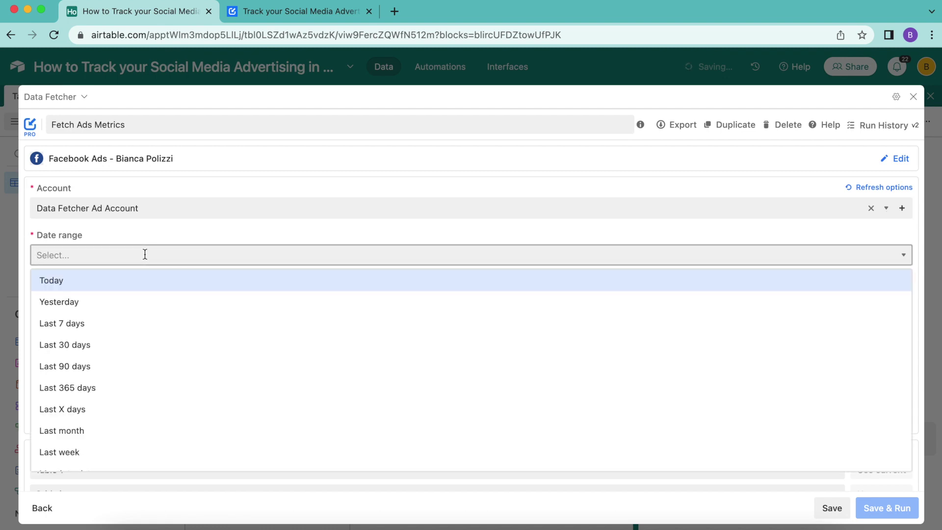
click(93, 330)
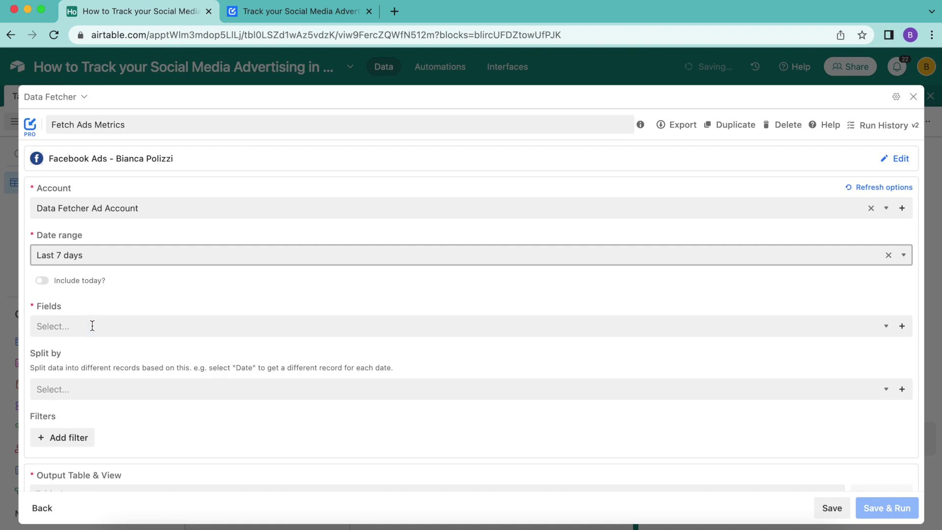
click(93, 326)
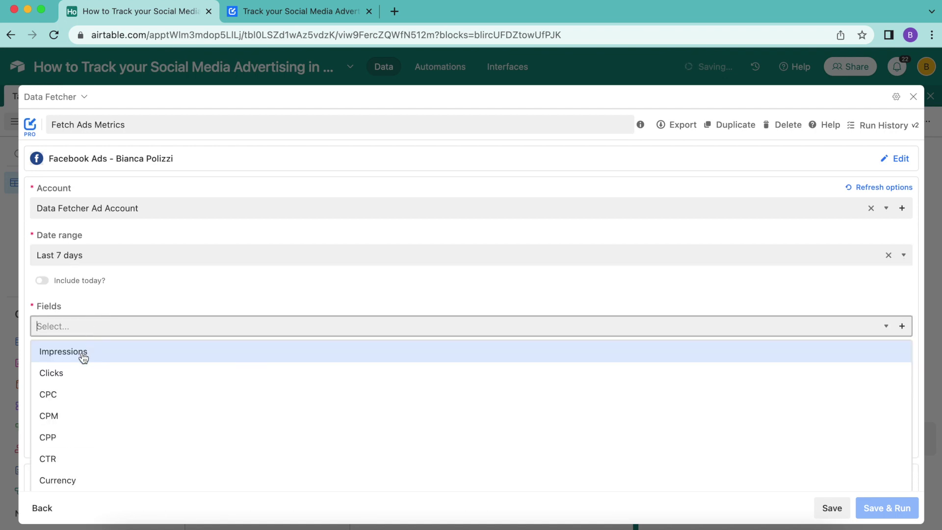
click(83, 351)
click(105, 326)
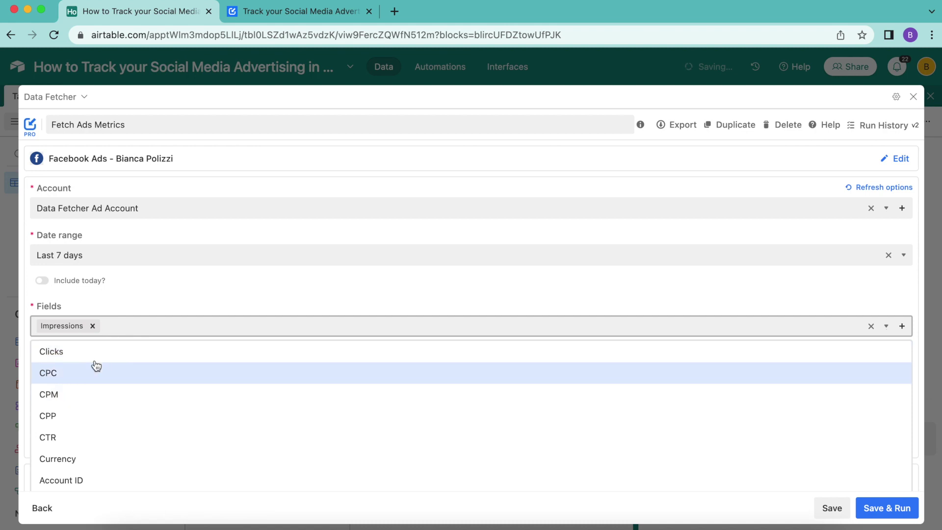
click(94, 353)
click(183, 324)
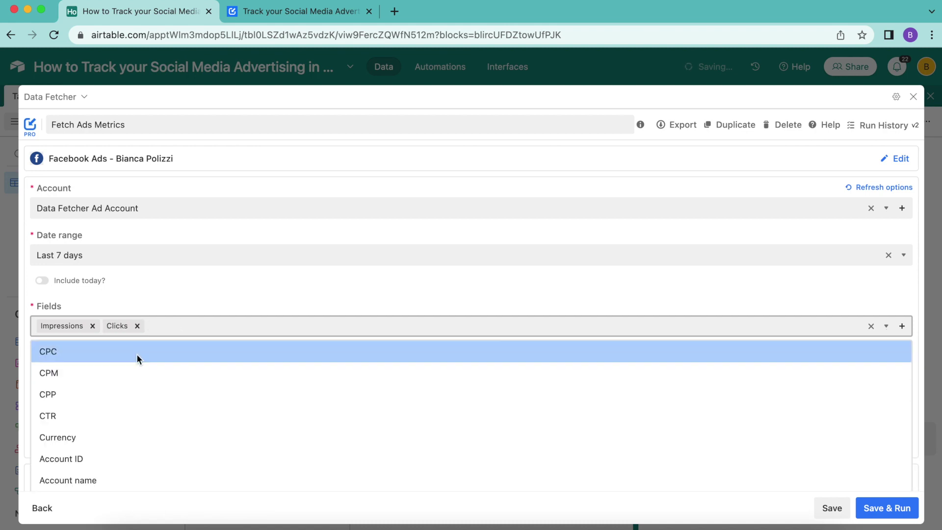
click(136, 354)
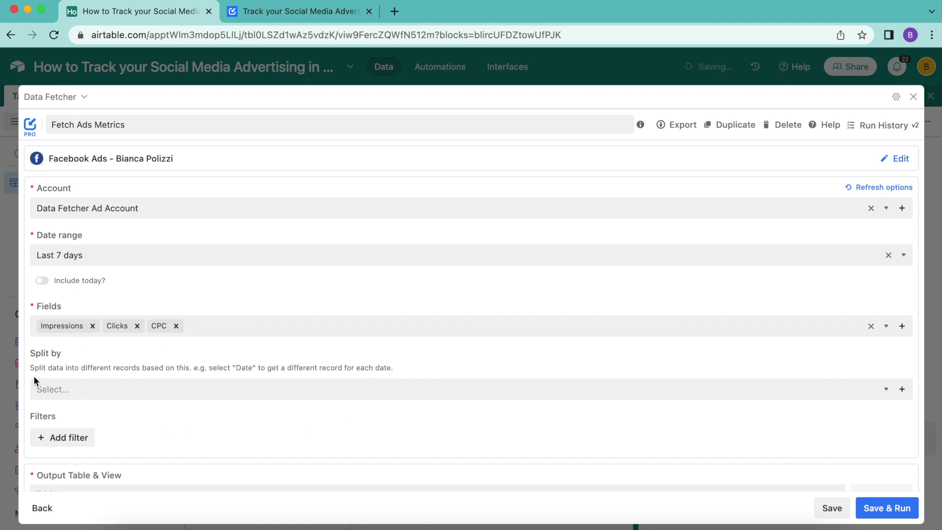
click(71, 387)
Step: Split records by Date and add a filter of Impressions greater than 1000
click(71, 417)
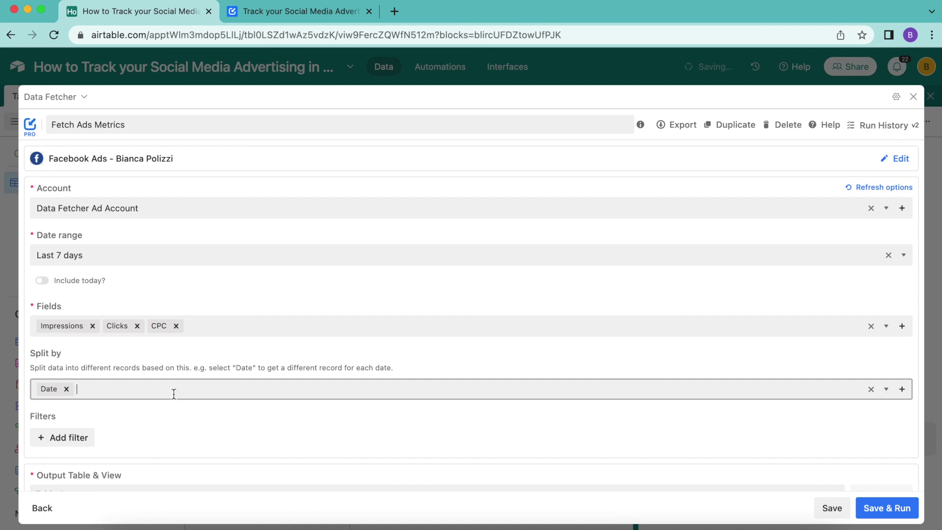
click(827, 416)
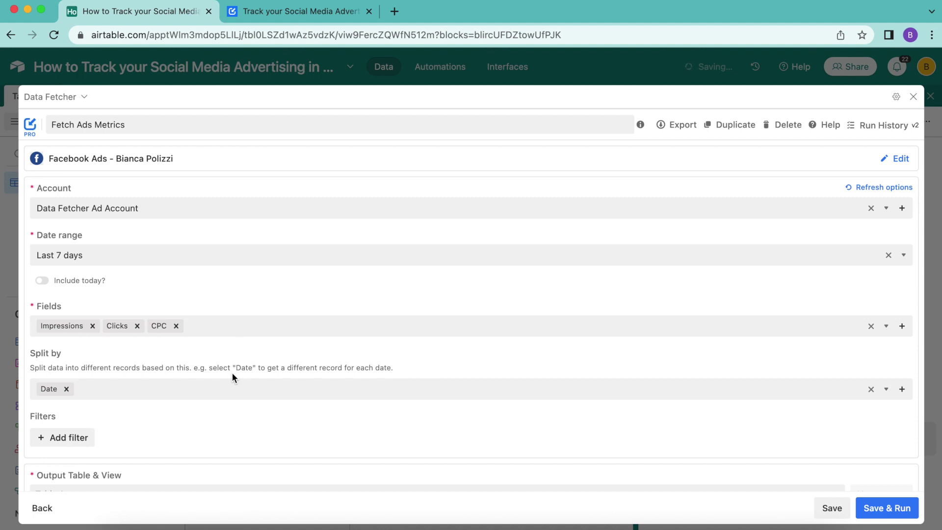
click(68, 442)
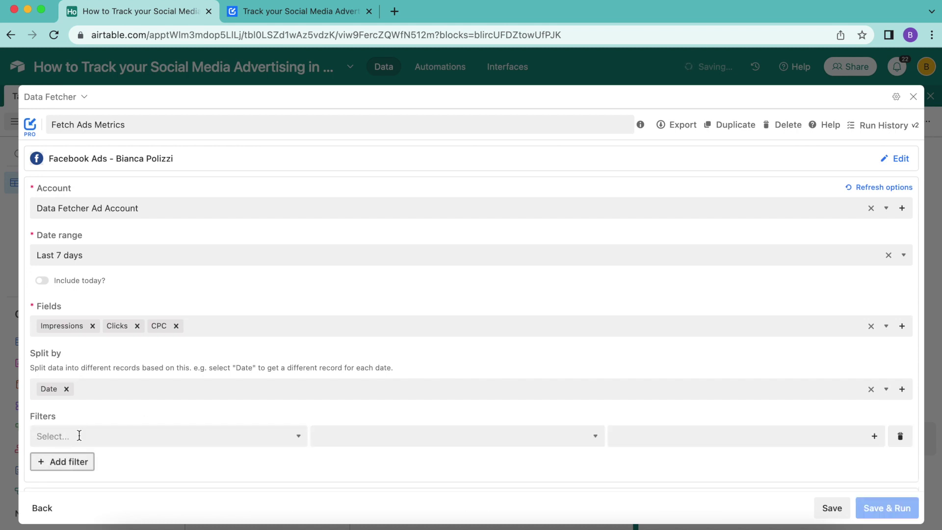
click(79, 435)
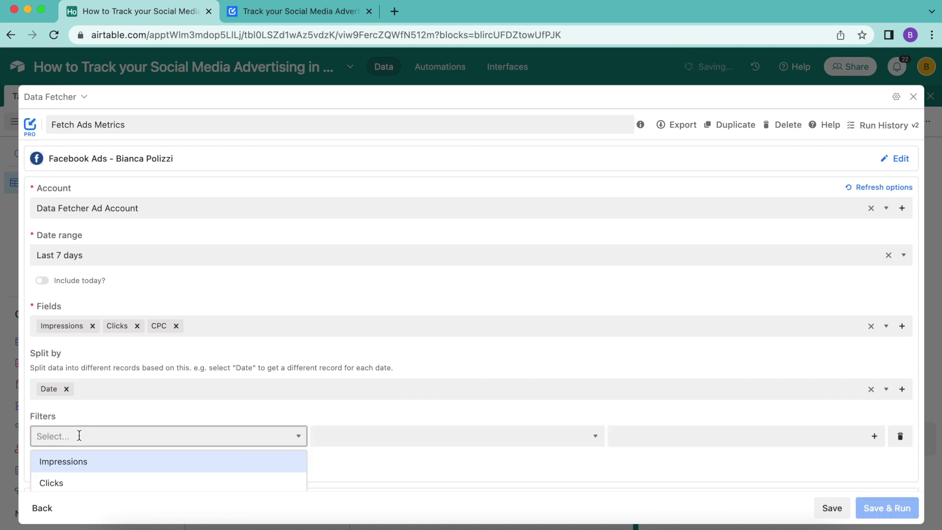
click(219, 463)
click(370, 440)
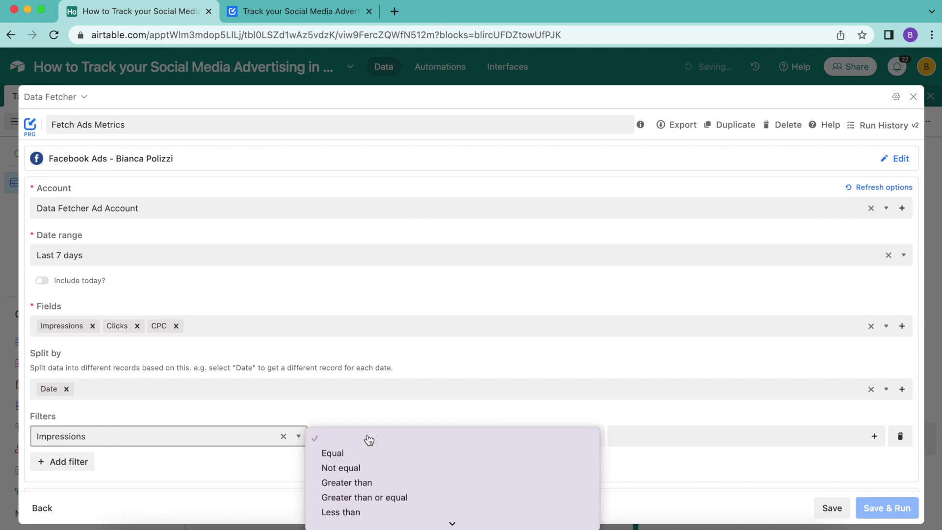
click(369, 488)
click(619, 435)
text(1000)
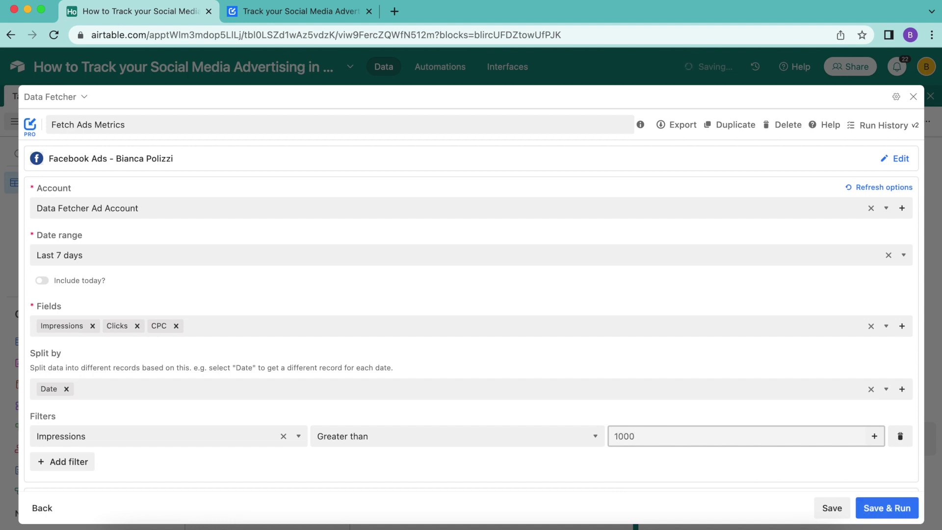
Step: Save and run the Fetch Ads Metrics request
scroll(559, 403, down, 1)
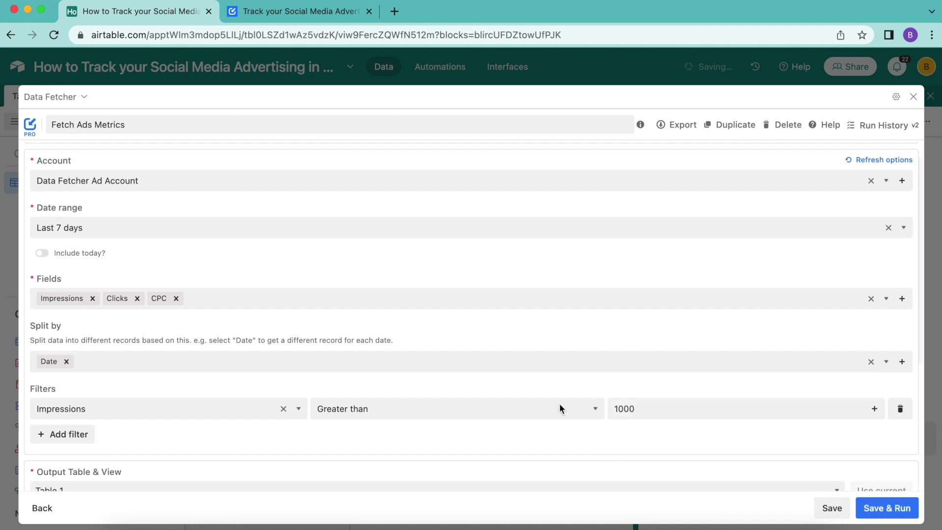
scroll(560, 404, down, 3)
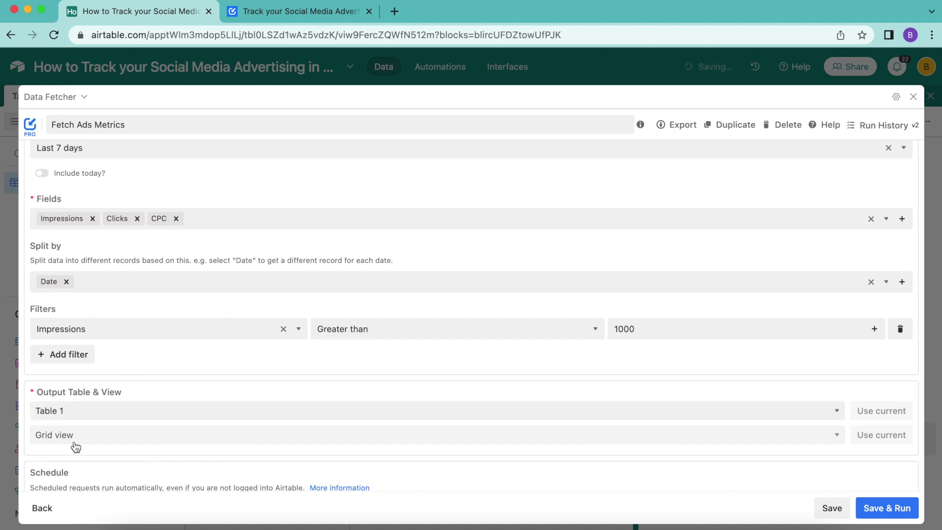
scroll(508, 401, down, 1)
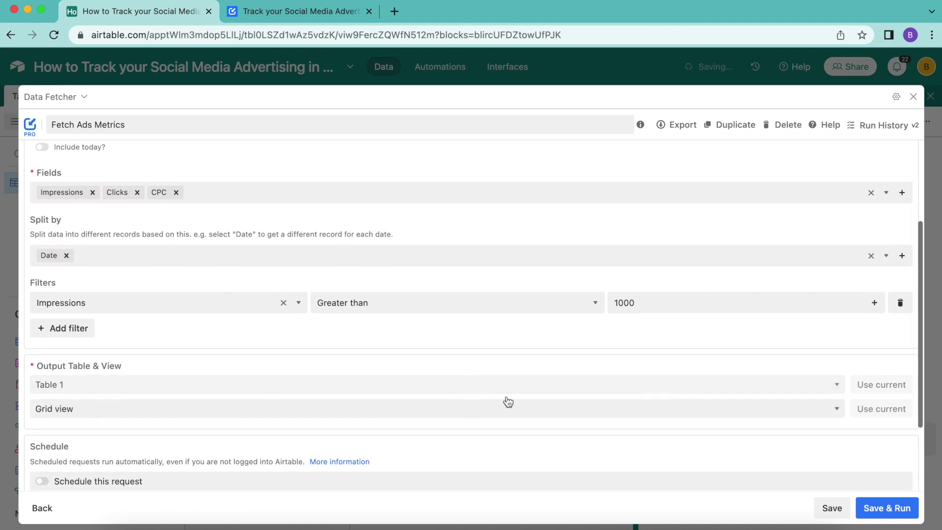
click(884, 513)
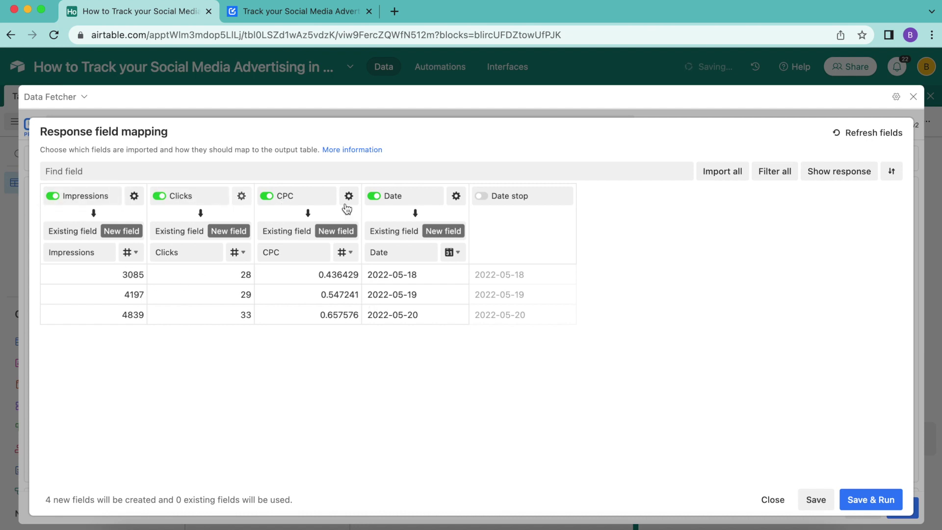
Step: Keep Impressions, Clicks, CPC and Date mapped as new fields and run the request
click(374, 196)
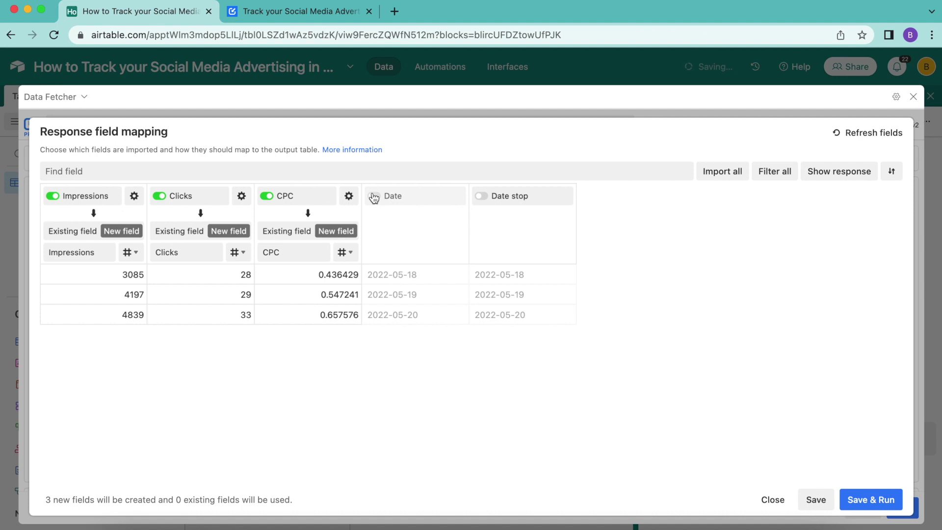
click(374, 197)
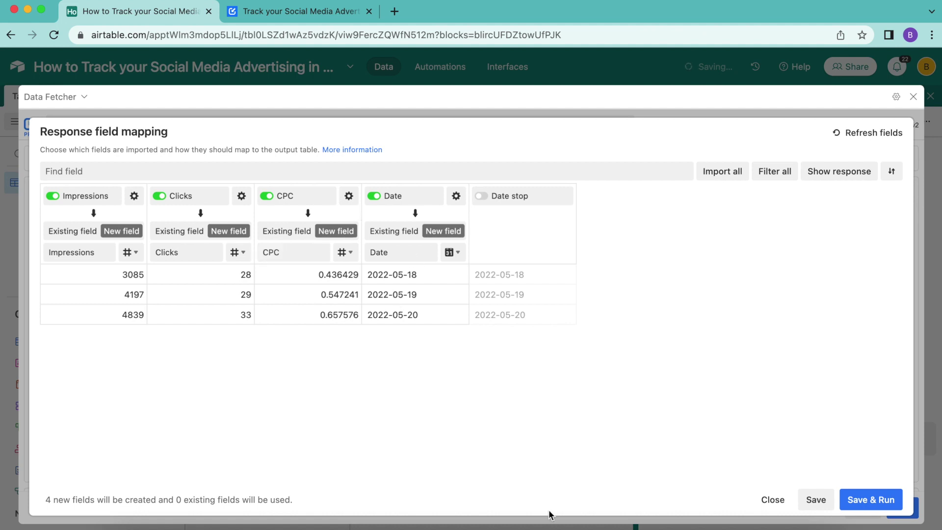
click(879, 503)
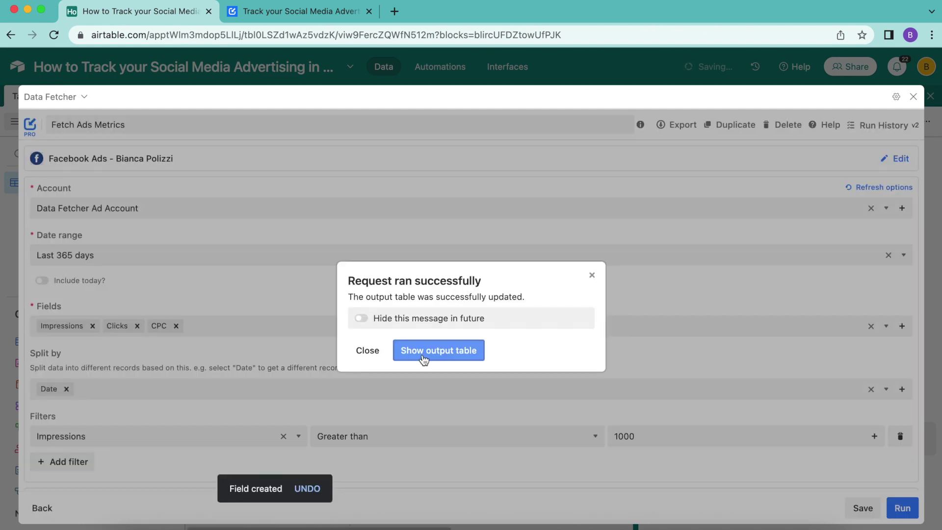
Step: Show Table 1 with the three fetched records for 18–20 May 2022, then open the extensions panel
click(422, 354)
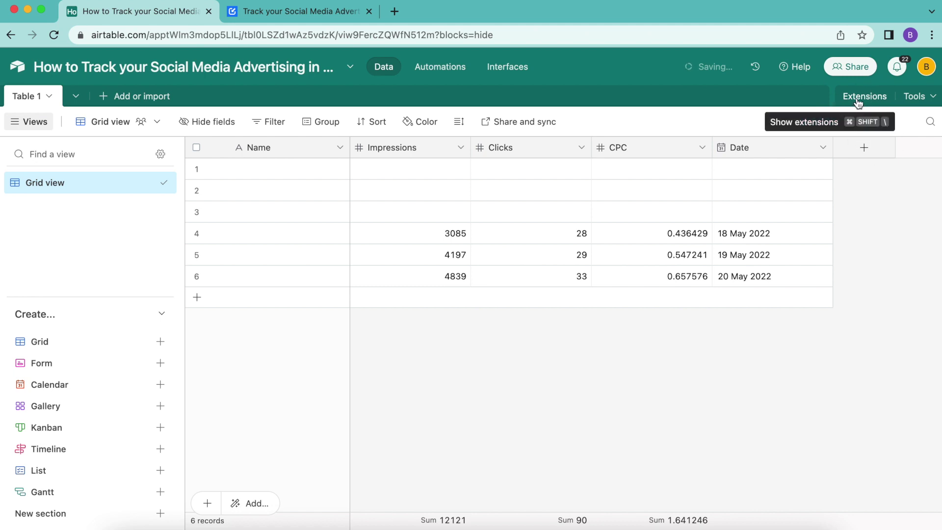
click(858, 98)
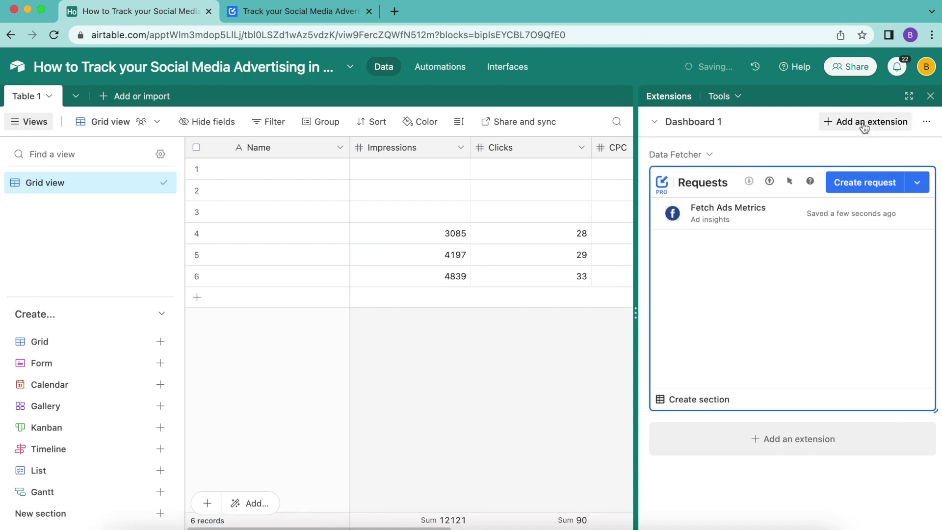
Step: Search the marketplace for 'charts' and install the Charts & Reports extension
click(785, 440)
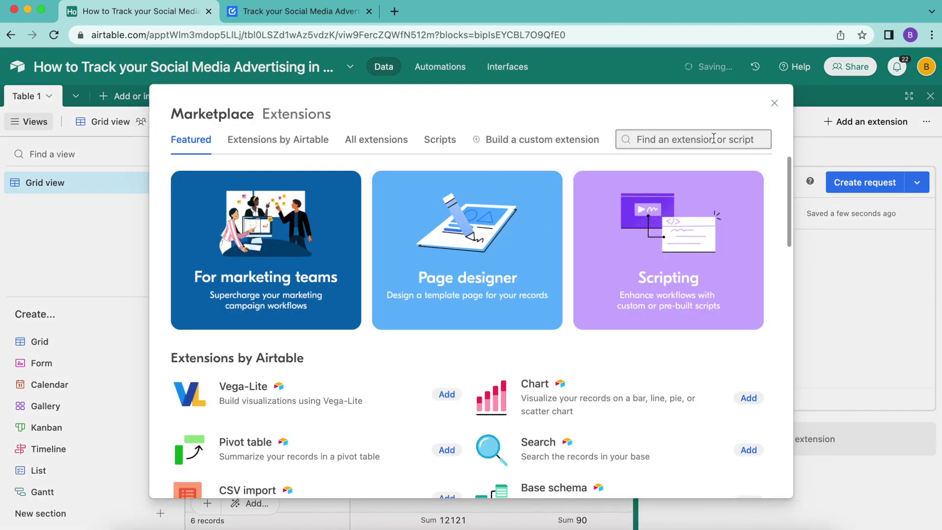
text(chart)
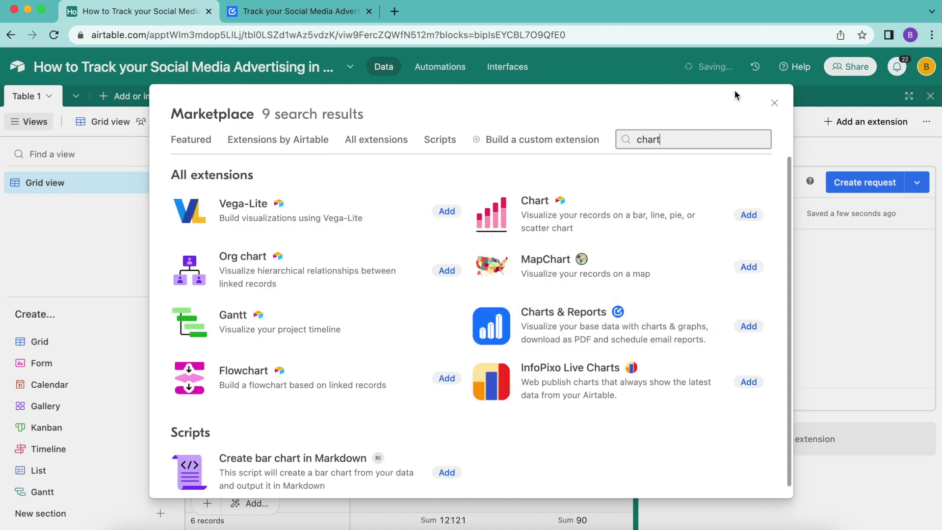
text(s)
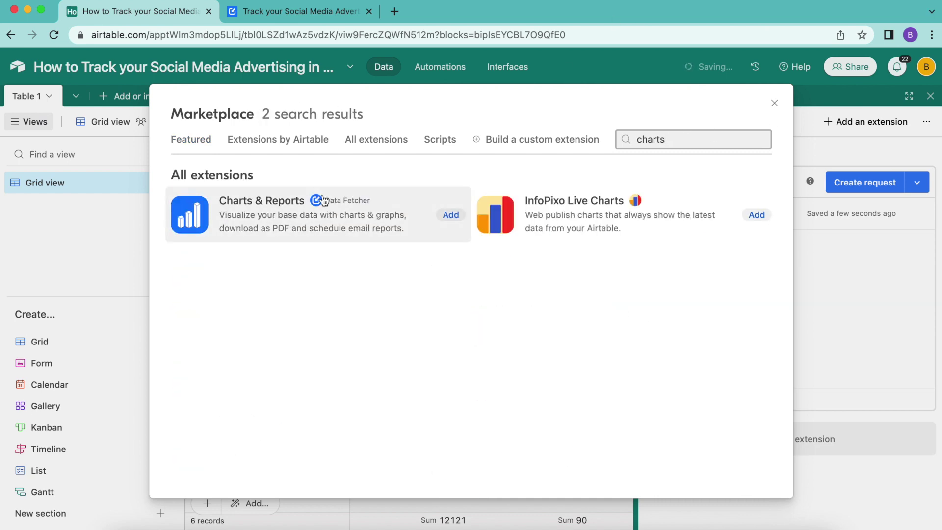
click(450, 215)
click(598, 388)
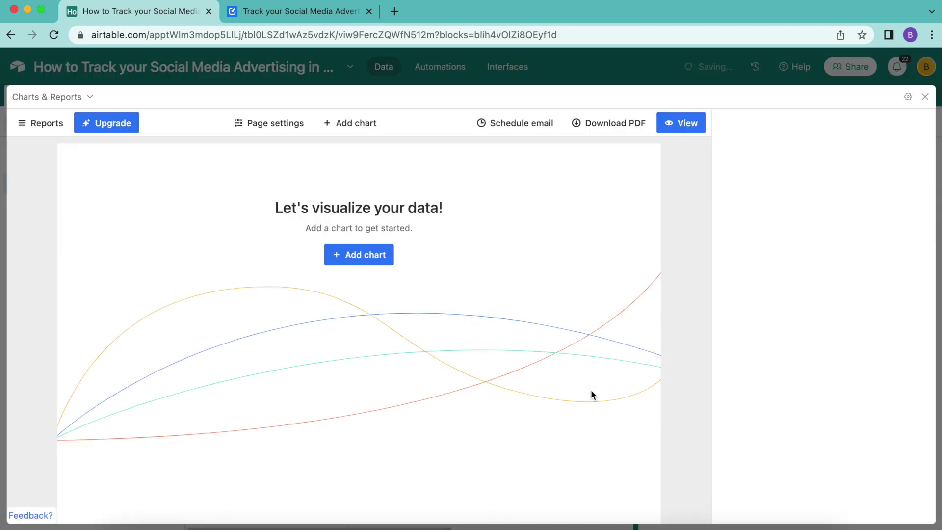
Step: Add a line chart with Date on the X-axis
click(352, 266)
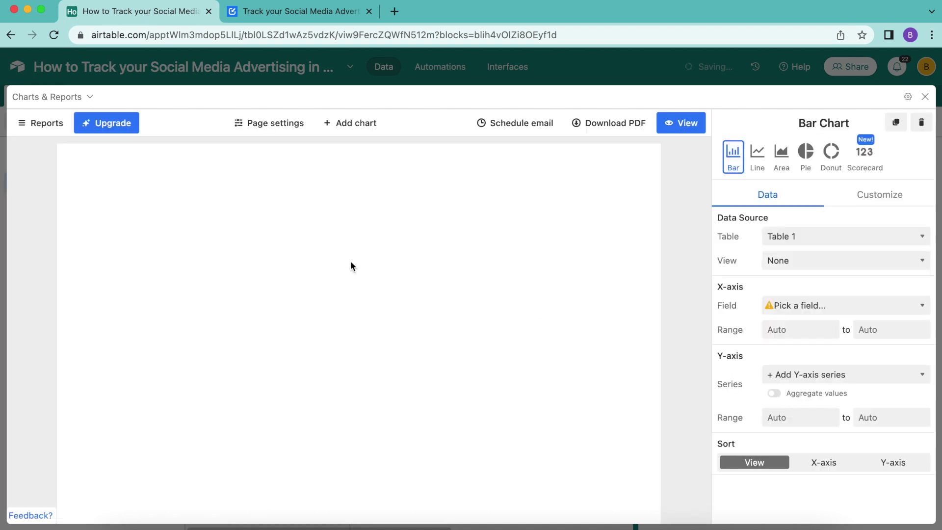
click(765, 150)
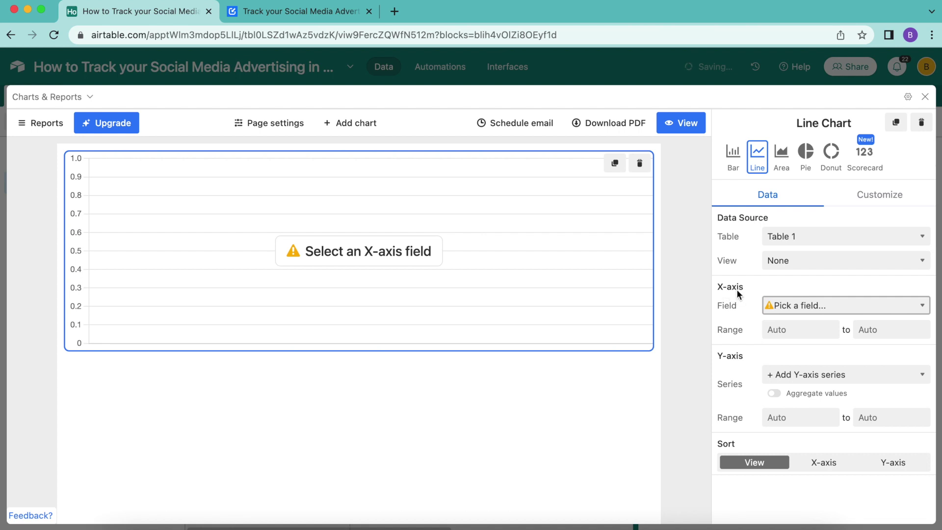
click(776, 306)
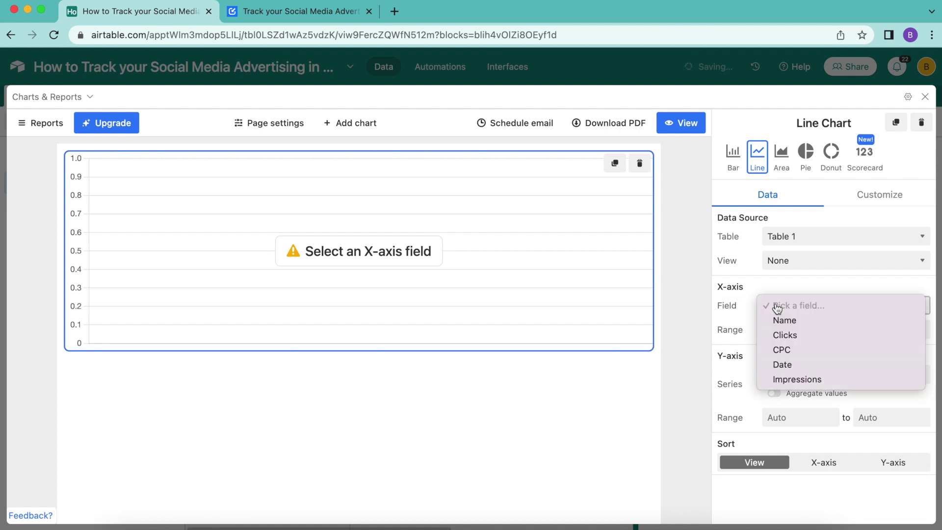
click(782, 364)
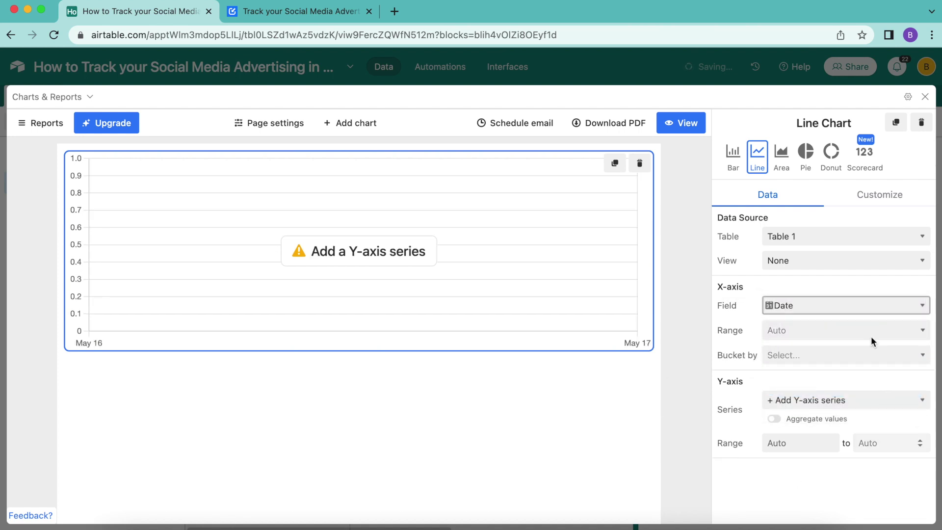
Step: Plot Impressions, Clicks and CPC as the chart's three series
click(781, 408)
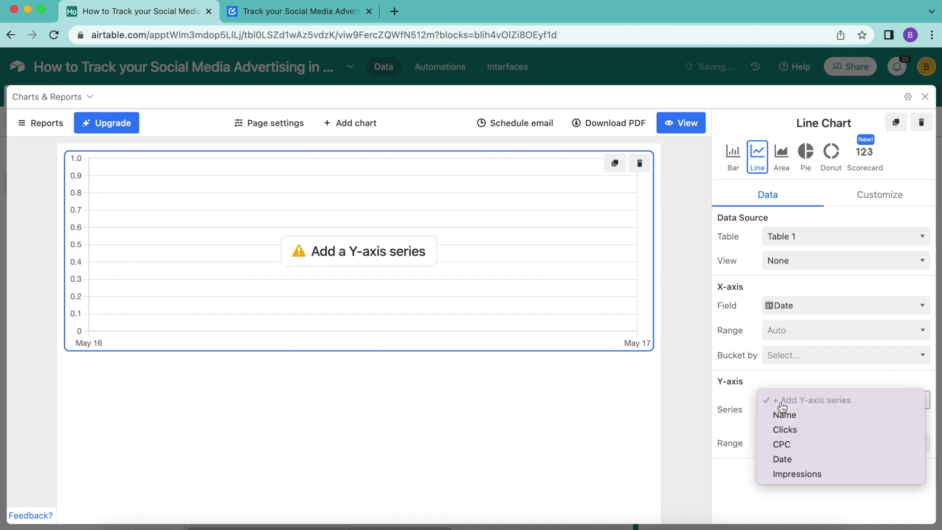
click(792, 474)
click(782, 422)
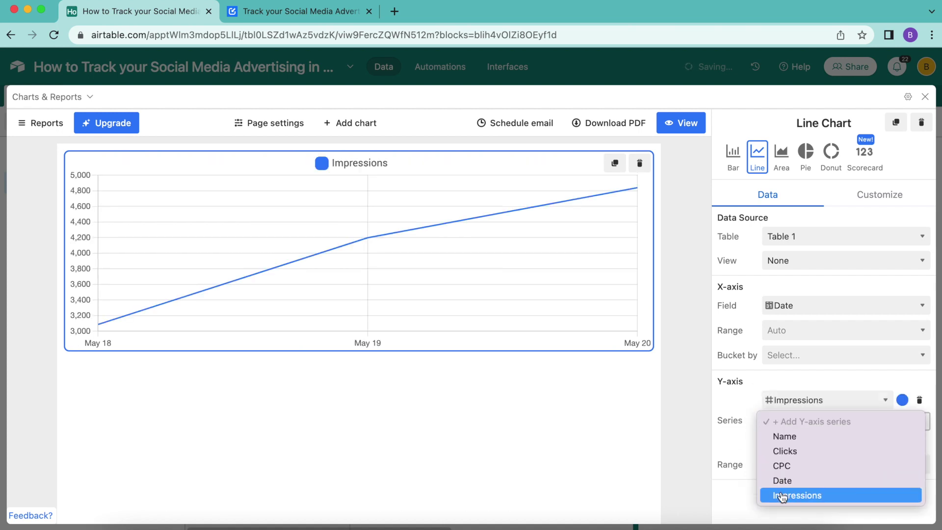
click(786, 451)
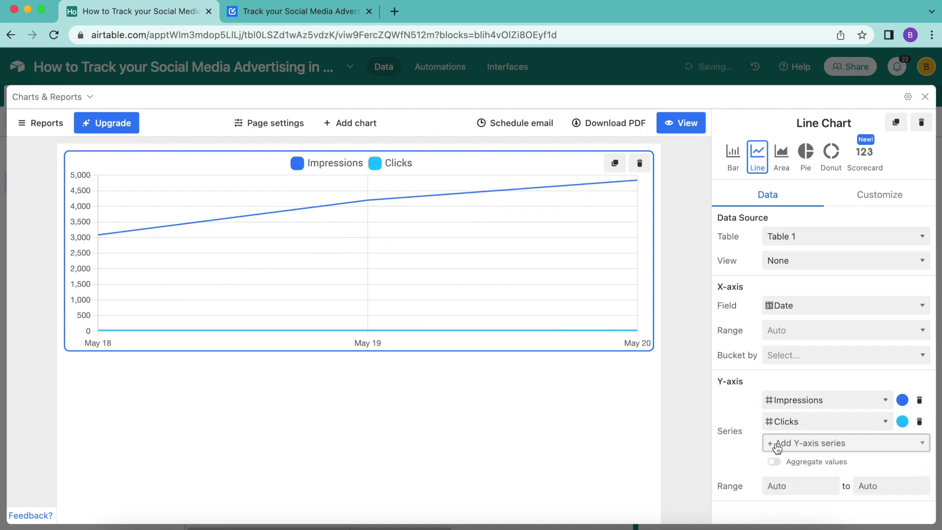
click(777, 448)
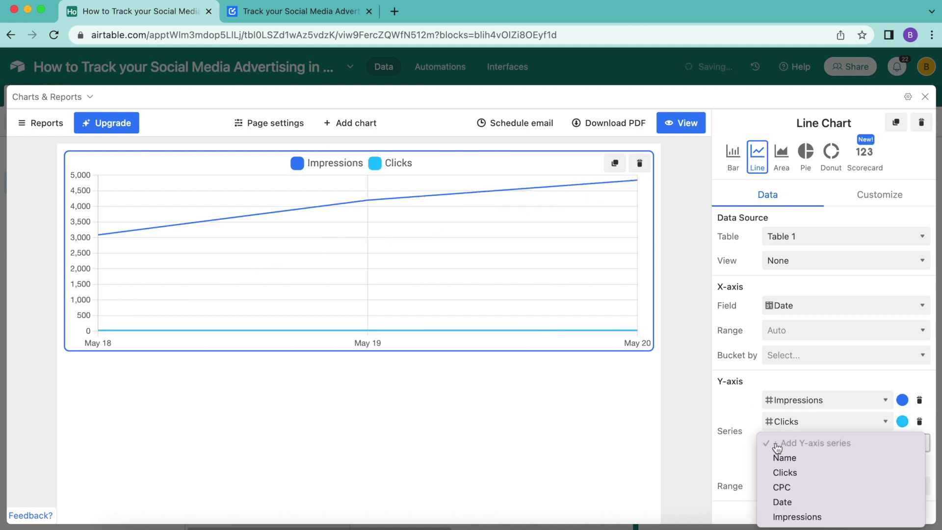
click(785, 487)
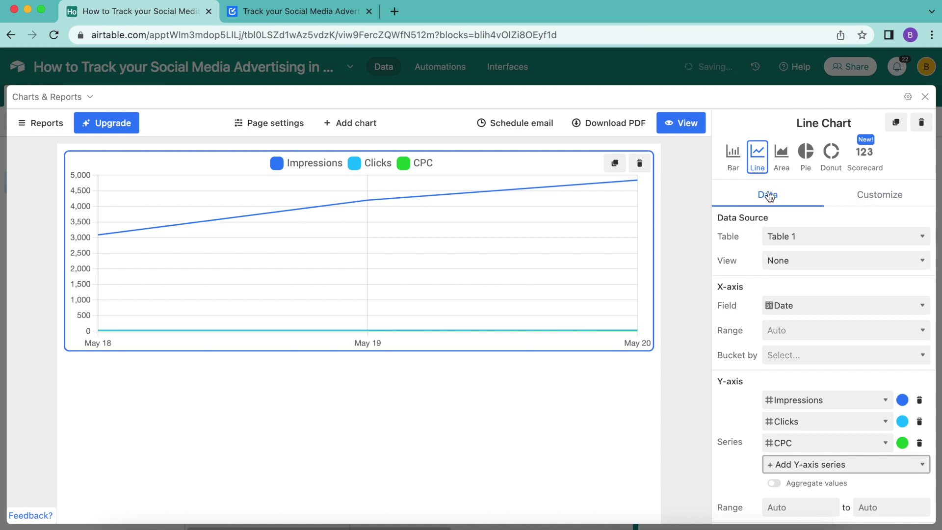
click(866, 200)
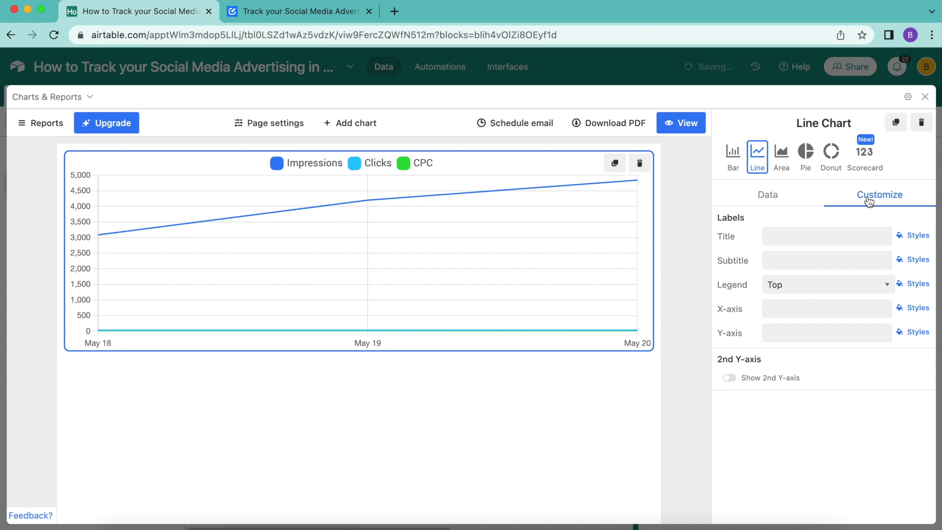
Step: Enable a 2nd Y-axis for Impressions with its range minimum set to 0
click(729, 379)
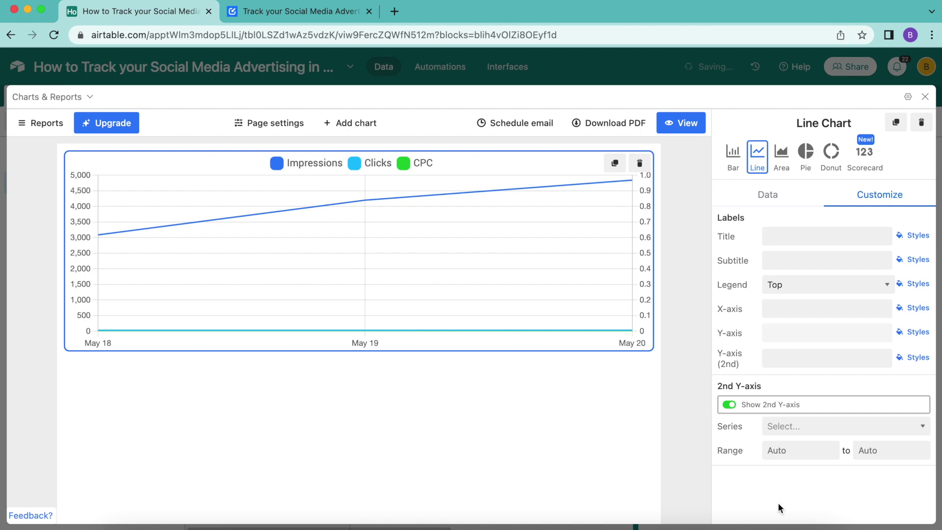
click(904, 426)
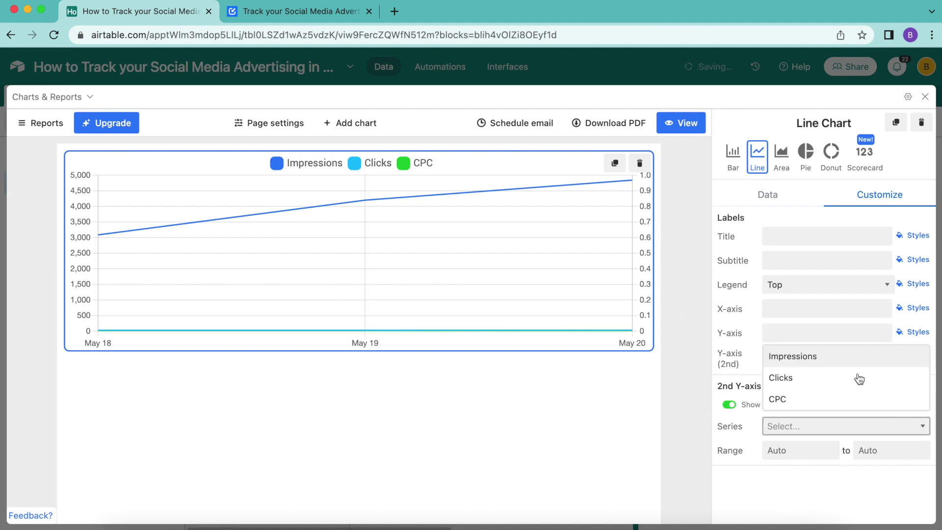
click(853, 356)
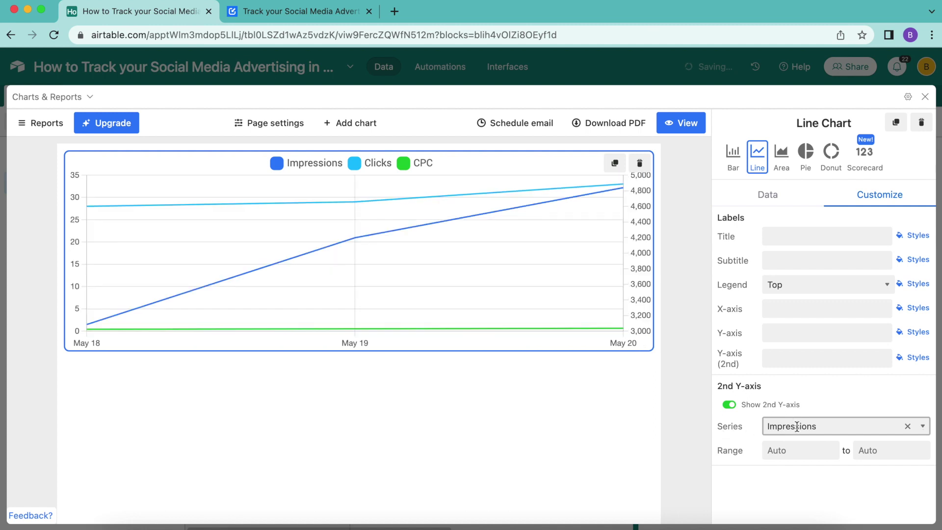
click(785, 453)
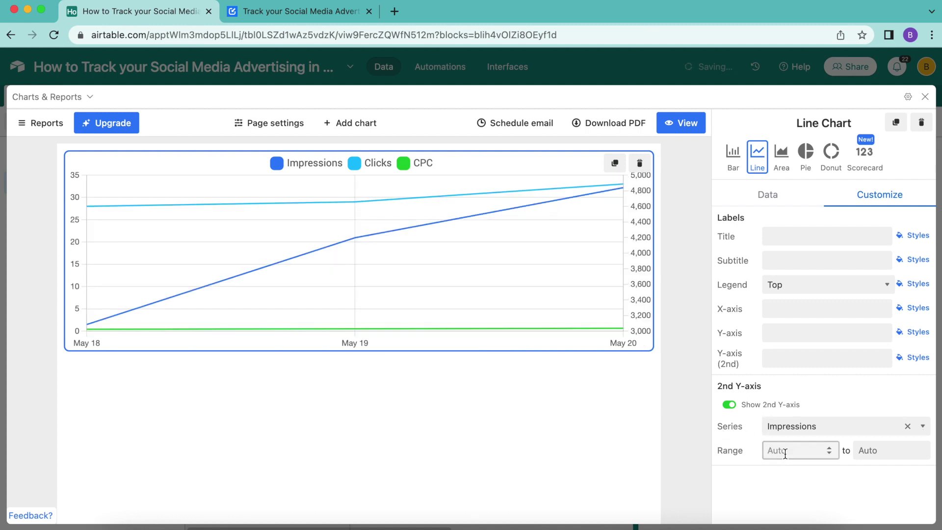
text(0)
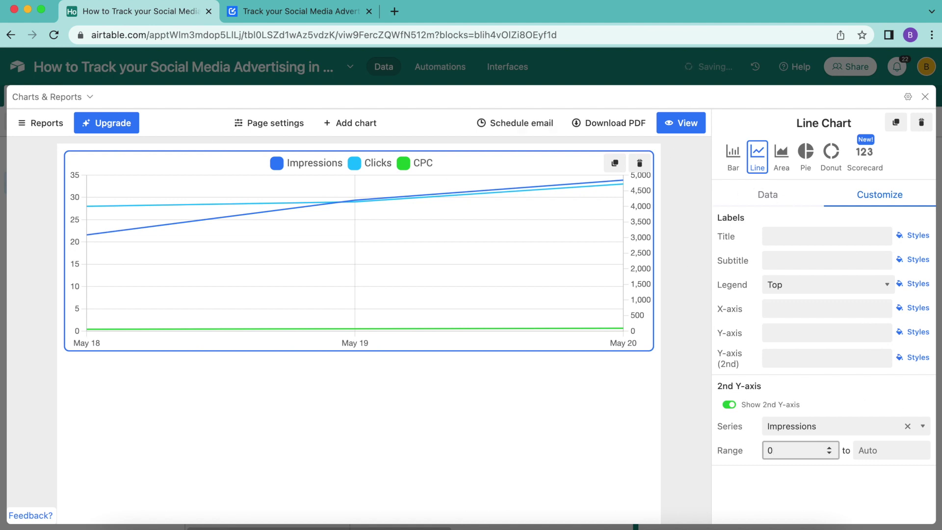
Step: Label the Y-axis 'Clicks' and the 2nd Y-axis 'CPC'
click(788, 332)
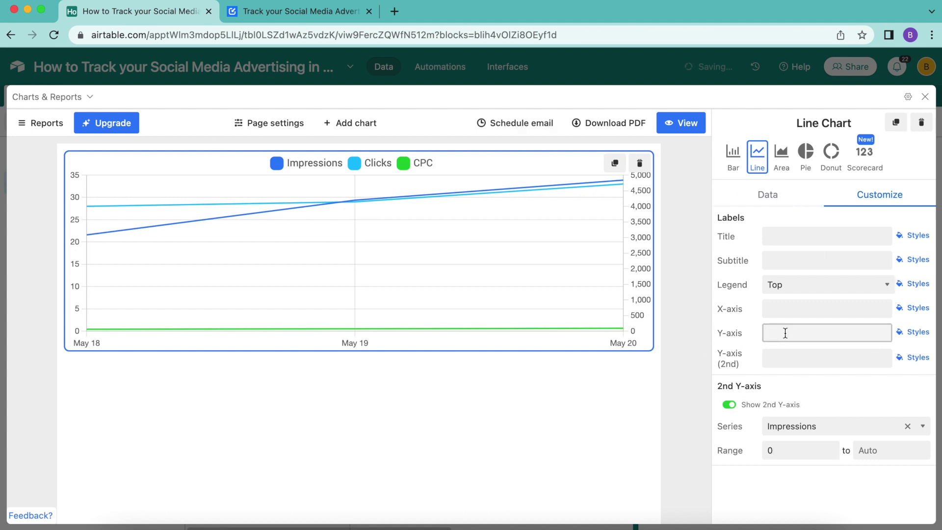
text(Clicks)
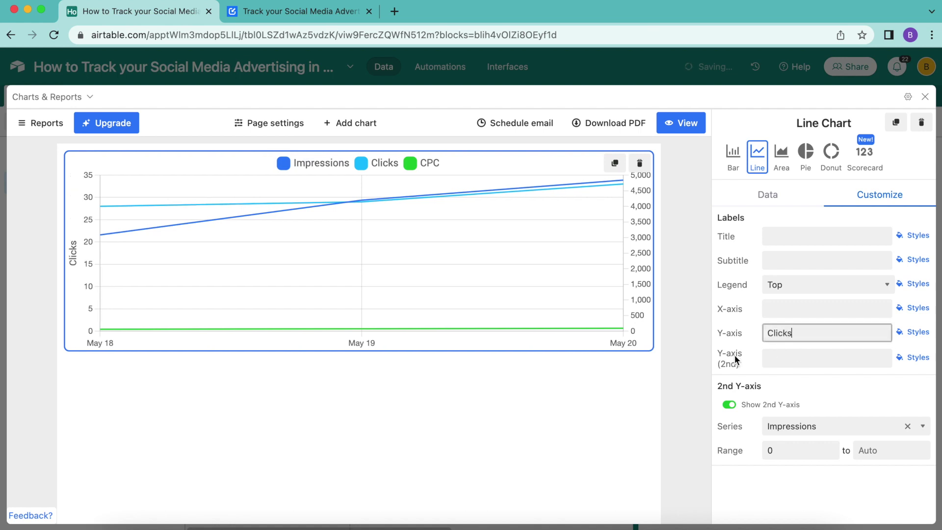
click(770, 359)
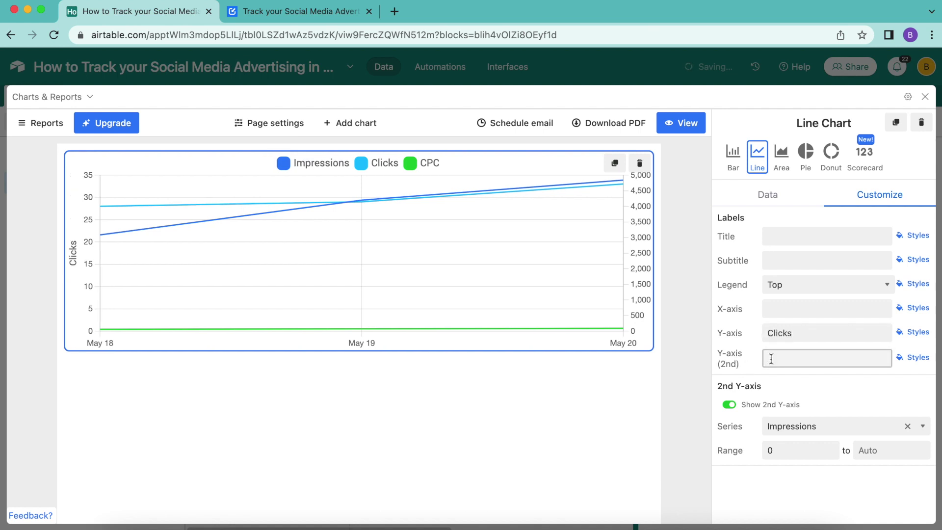
text(CPC)
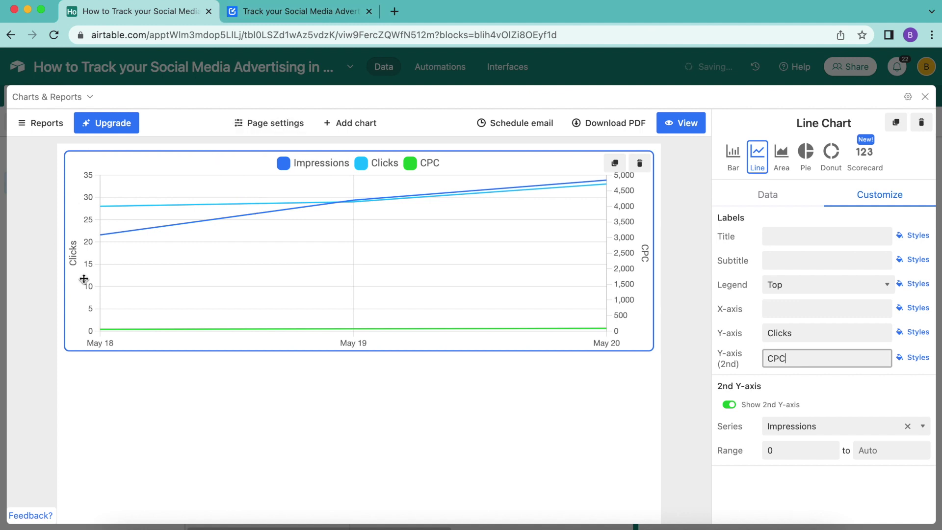
click(303, 17)
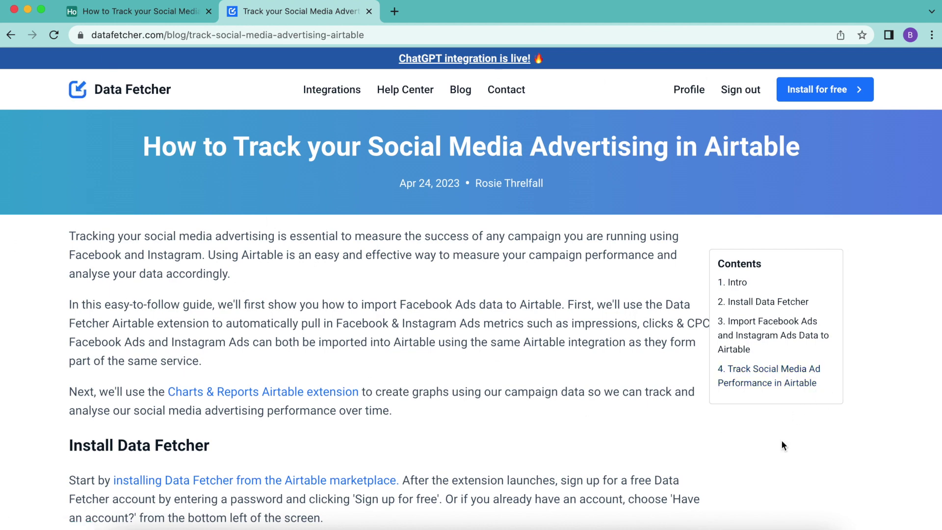
Step: Scroll down the social media tracking guide and highlight the paragraph about Airtable integrations
scroll(781, 441, down, 5)
scroll(781, 440, down, 20)
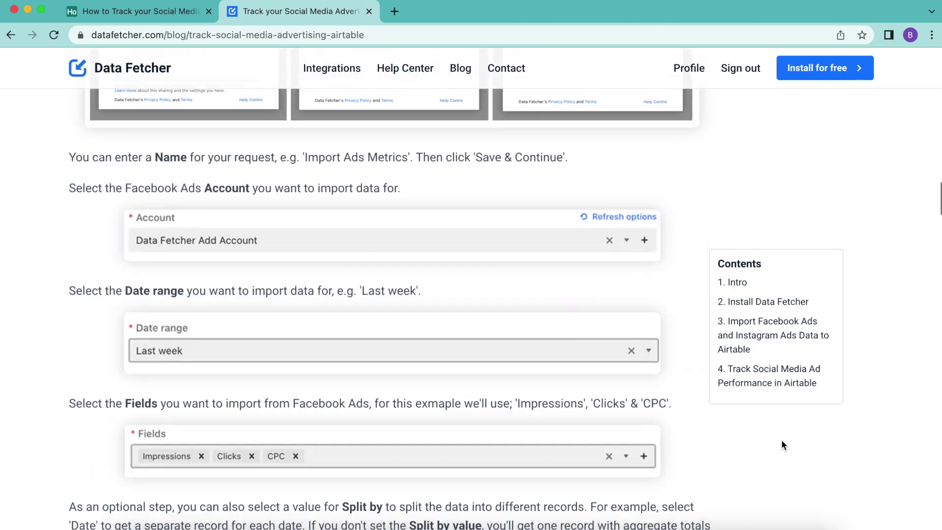
scroll(783, 444, down, 17)
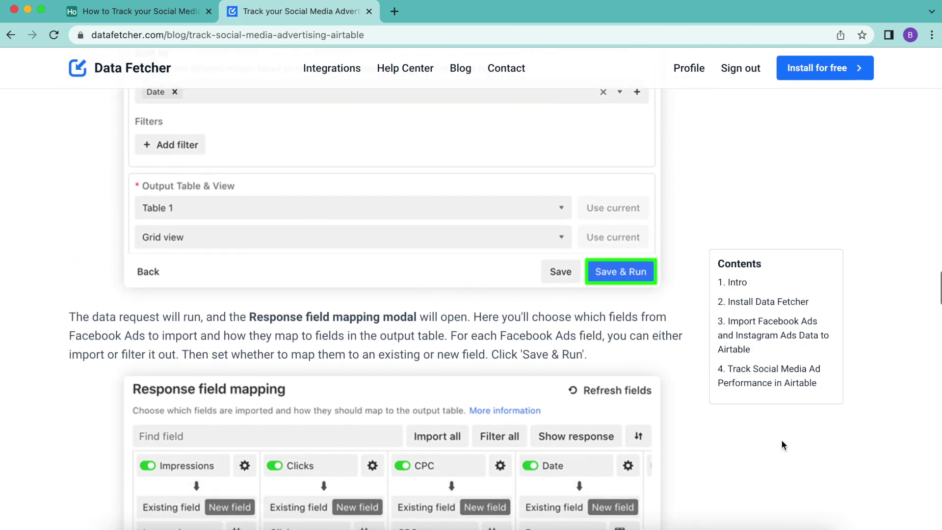
scroll(782, 441, down, 20)
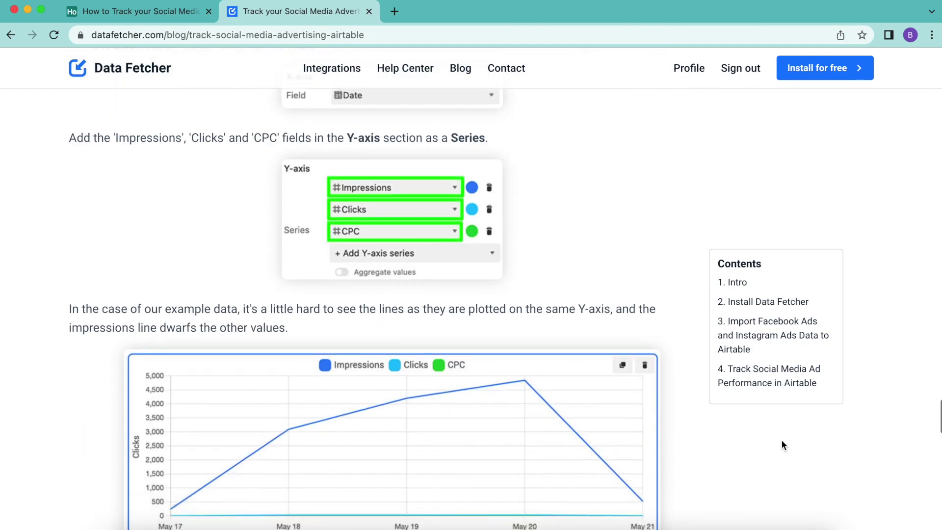
scroll(781, 439, down, 20)
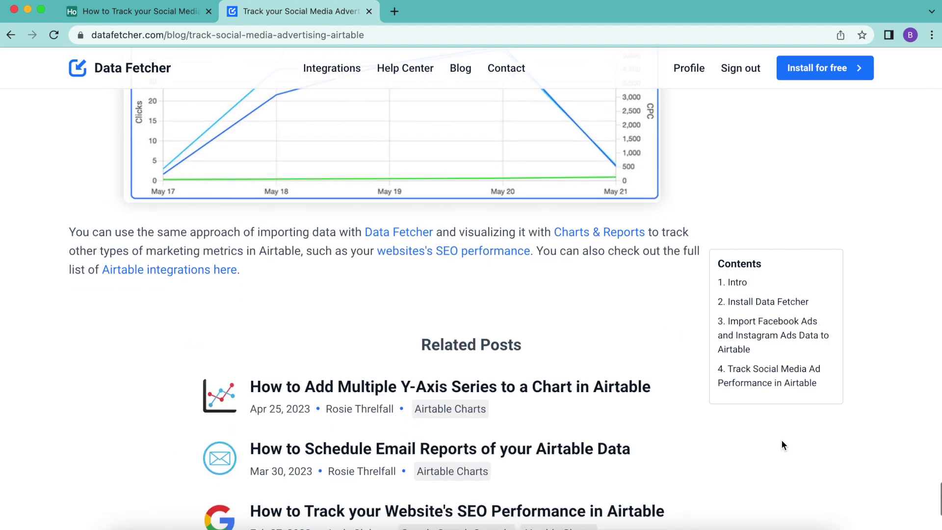
scroll(781, 439, down, 1)
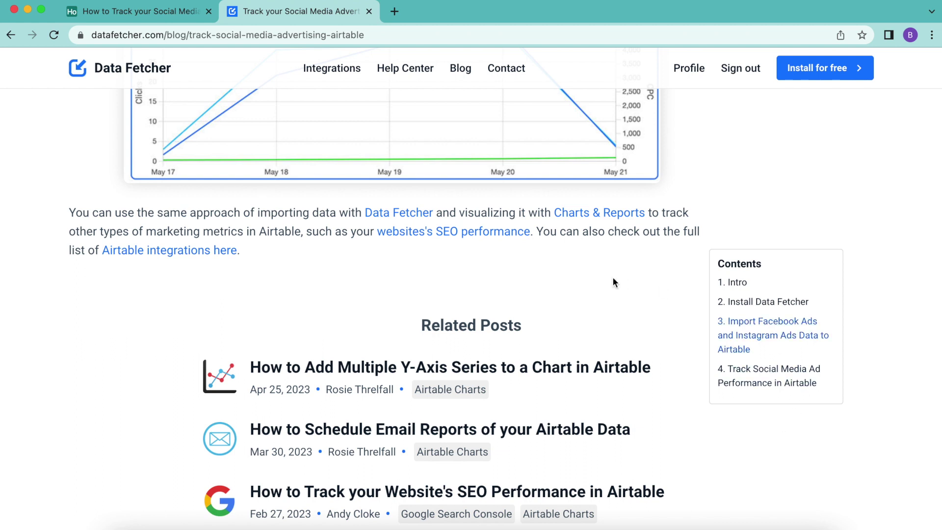
drag(542, 231, 604, 257)
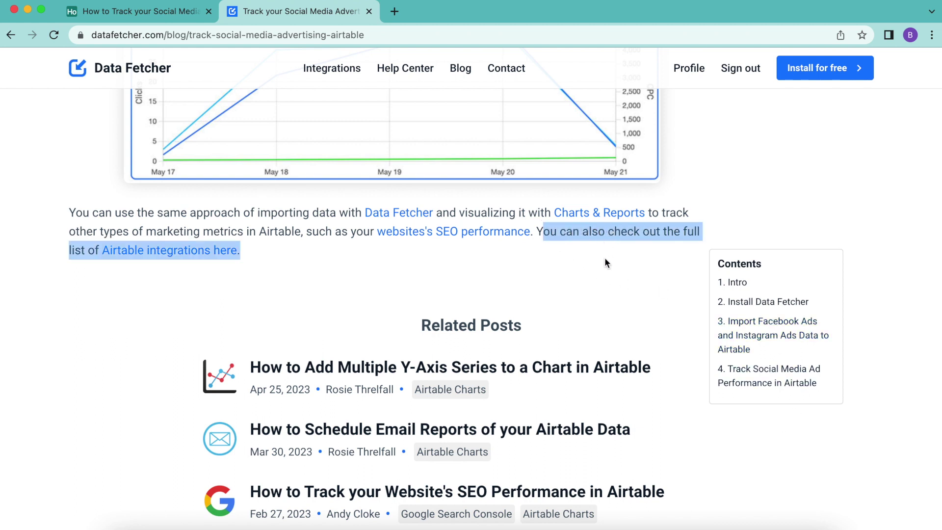
click(571, 256)
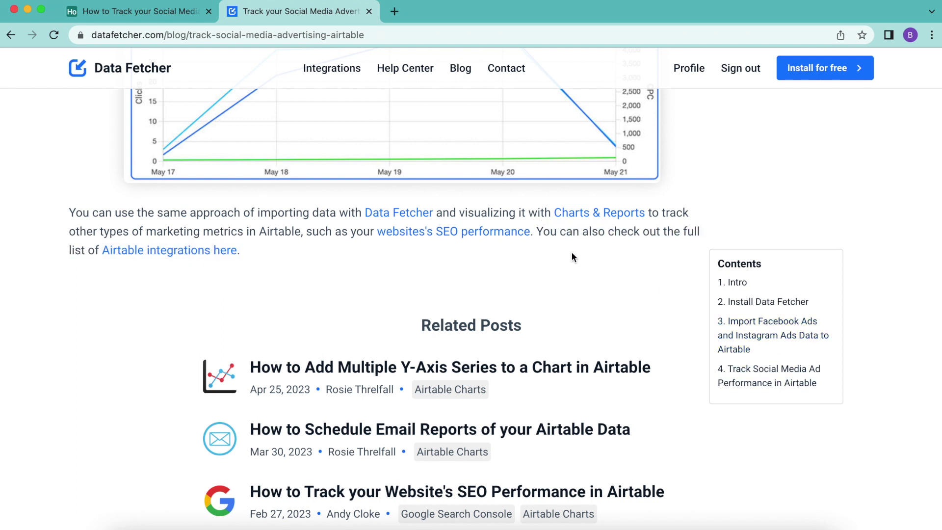
Step: Open Data Fetcher's Airtable Integrations page in a new tab and browse the list
click(140, 254)
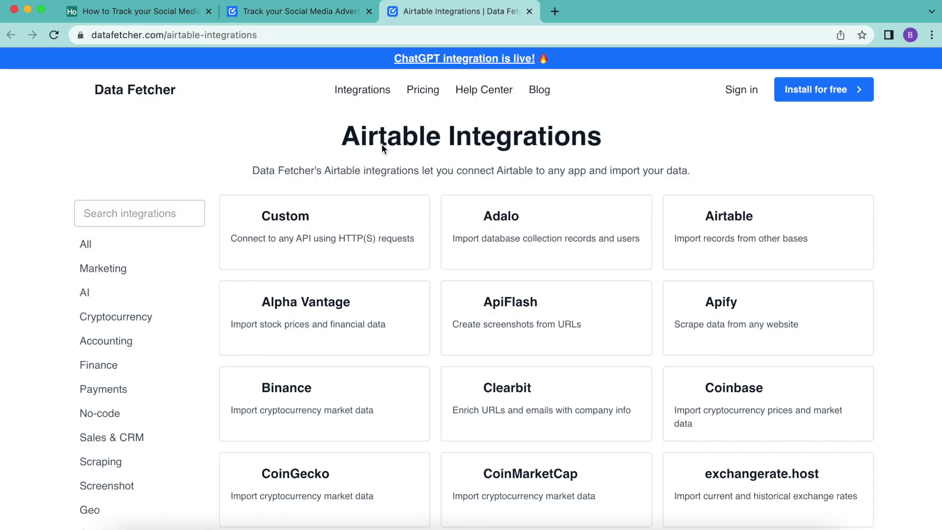
scroll(353, 346, down, 1)
scroll(353, 345, down, 12)
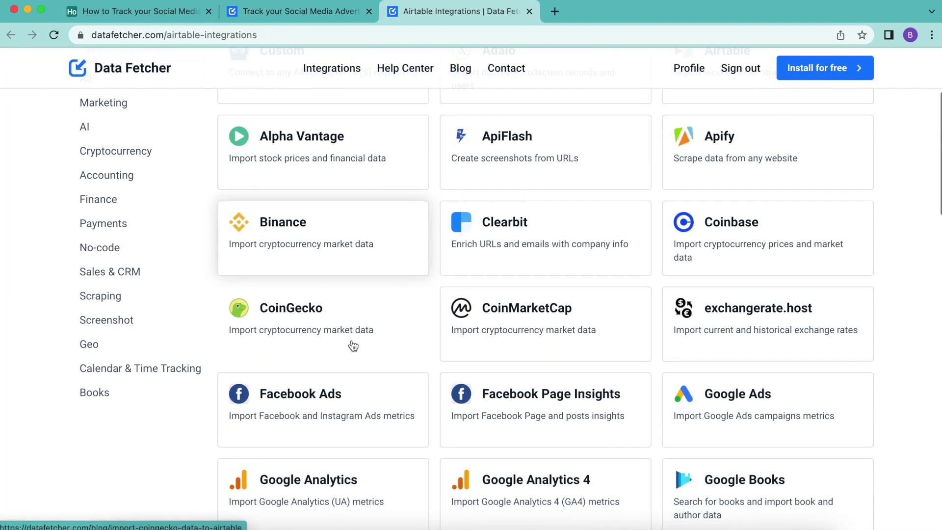
scroll(352, 346, down, 14)
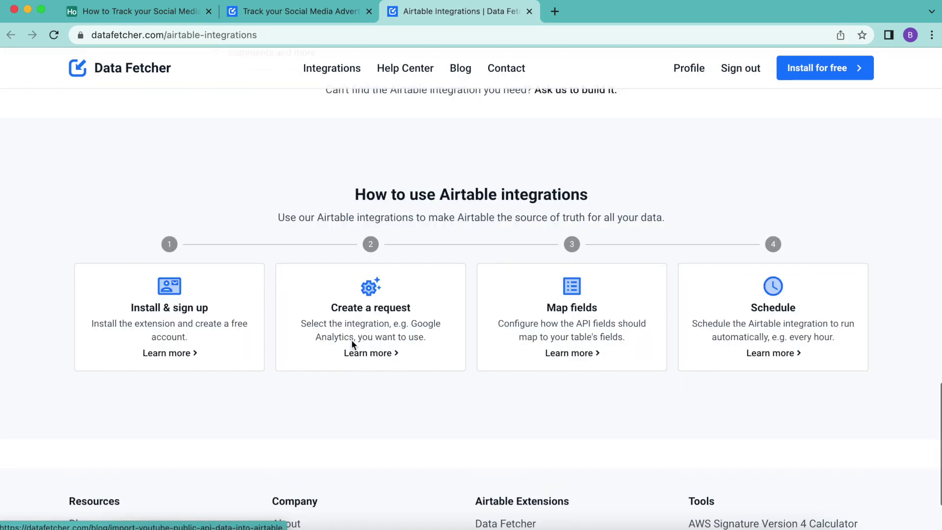
scroll(353, 346, up, 20)
Step: Go back to the tracking guide article, then return to the Airtable dual-axis chart
click(282, 14)
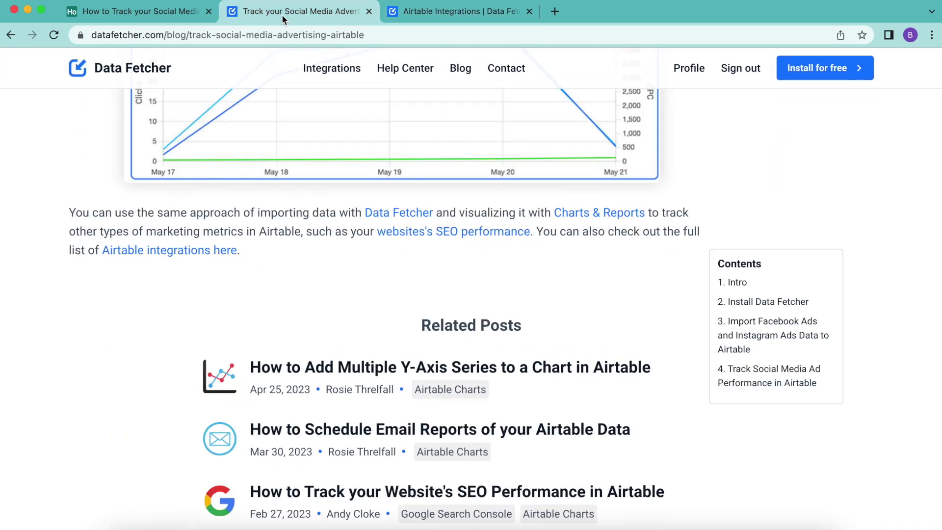
scroll(265, 203, up, 10)
scroll(265, 204, up, 15)
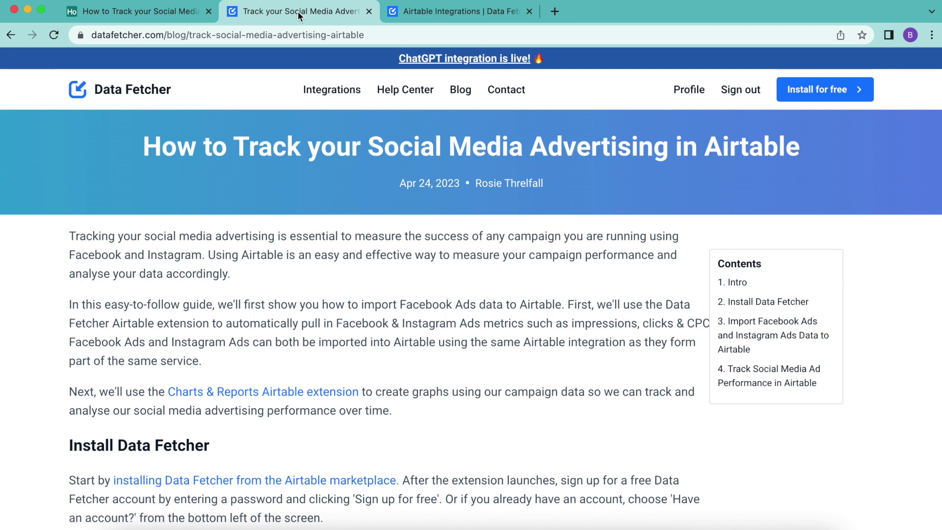
click(162, 13)
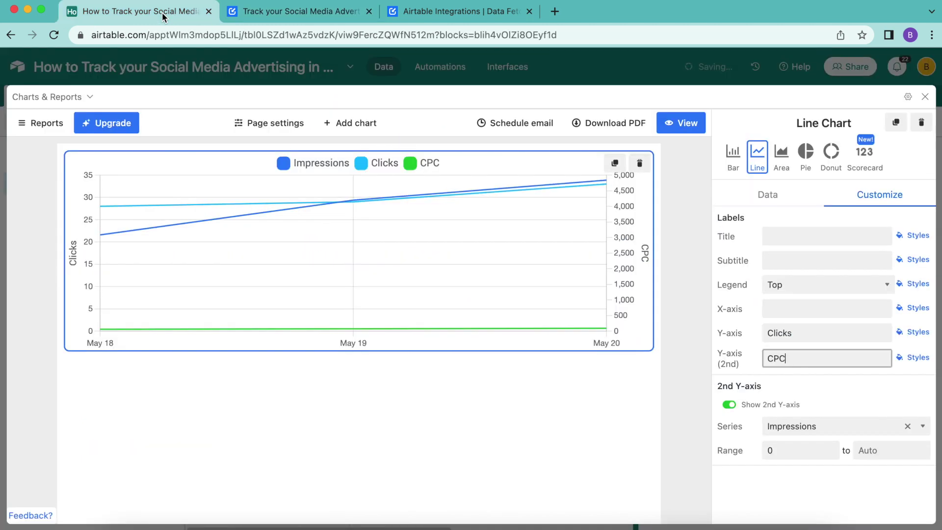